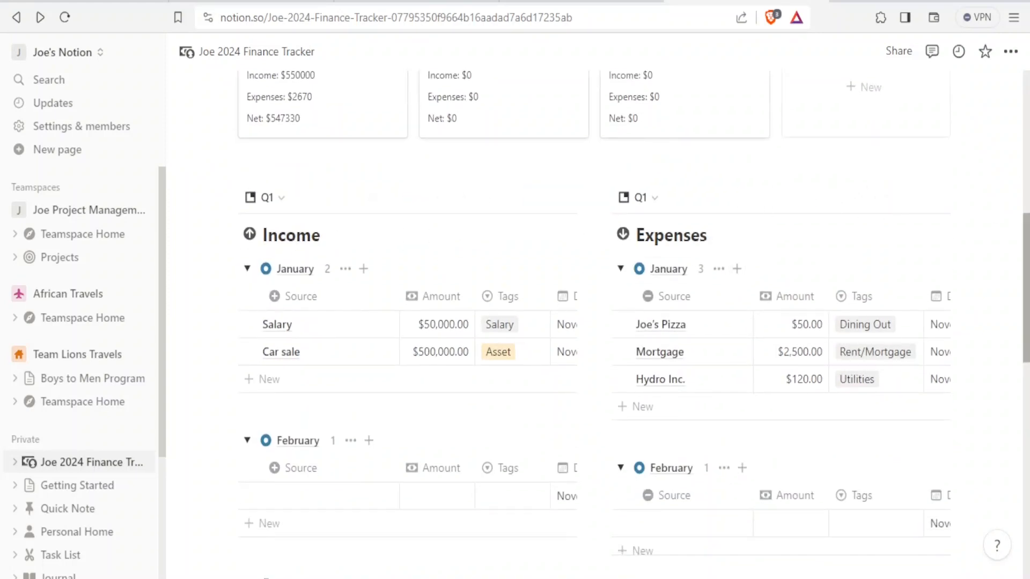
Review the Q1 months, income and expense sections of the 2024 finance tracker page.
{"action": "scroll", "coordinate": [595, 322], "scroll_direction": "down", "scroll_amount": 10}
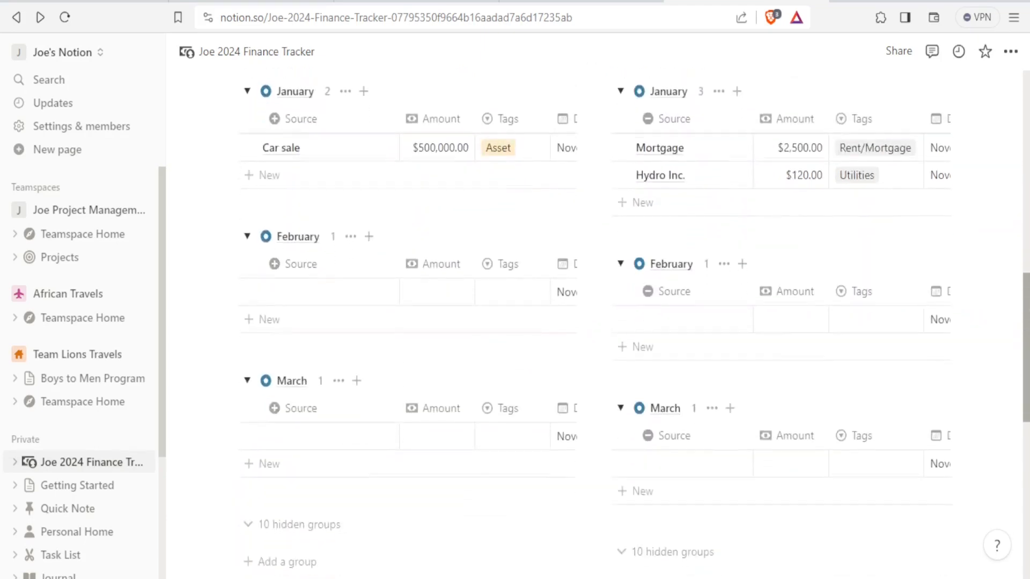
{"action": "scroll", "coordinate": [595, 321], "scroll_direction": "down", "scroll_amount": 1}
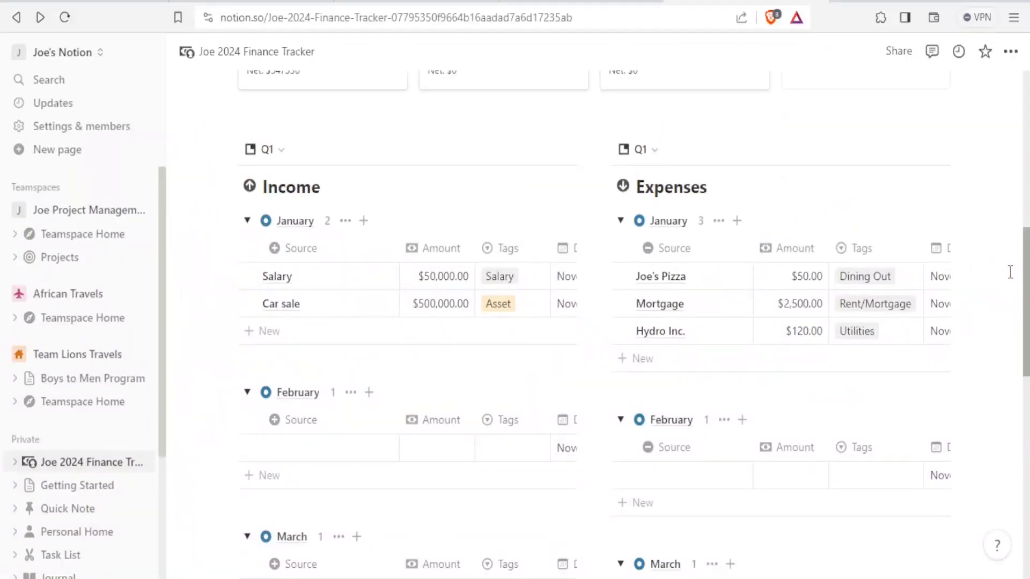
{"action": "scroll", "coordinate": [1010, 272], "scroll_direction": "up", "scroll_amount": 6}
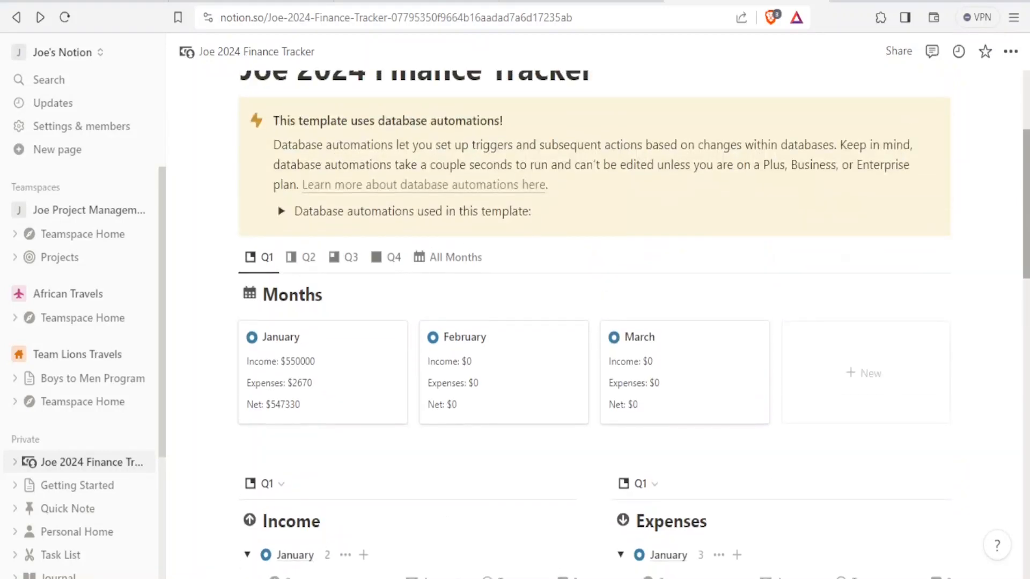
{"action": "scroll", "coordinate": [633, 322], "scroll_direction": "up", "scroll_amount": 2}
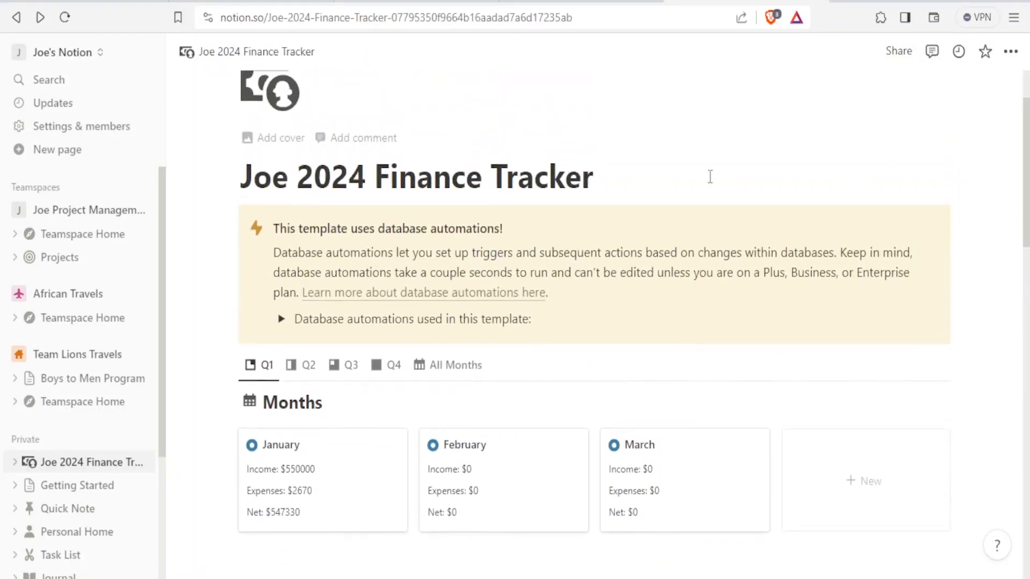
{"action": "scroll", "coordinate": [160, 233], "scroll_direction": "down", "scroll_amount": 1}
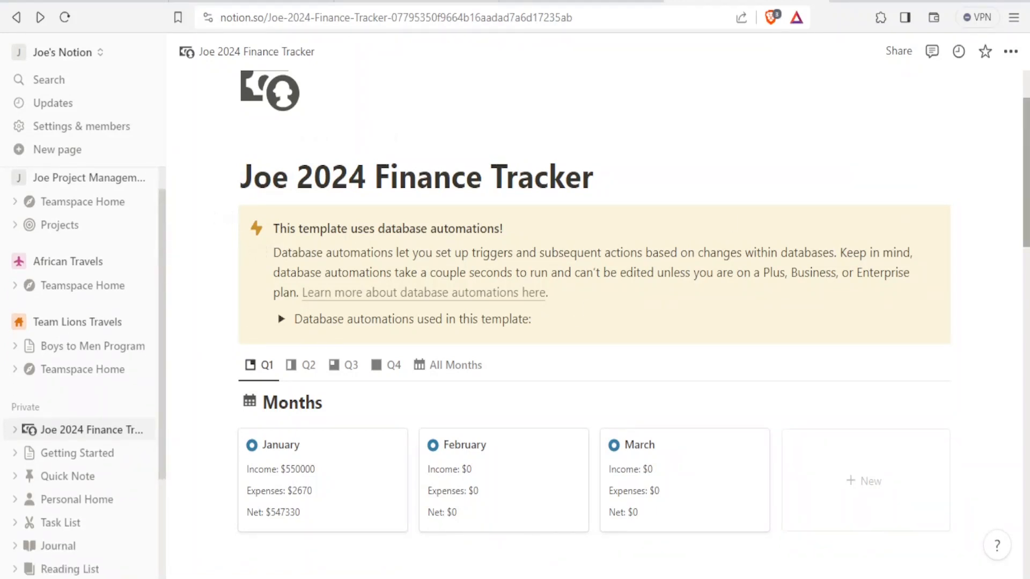
{"action": "scroll", "coordinate": [633, 322], "scroll_direction": "down", "scroll_amount": 5}
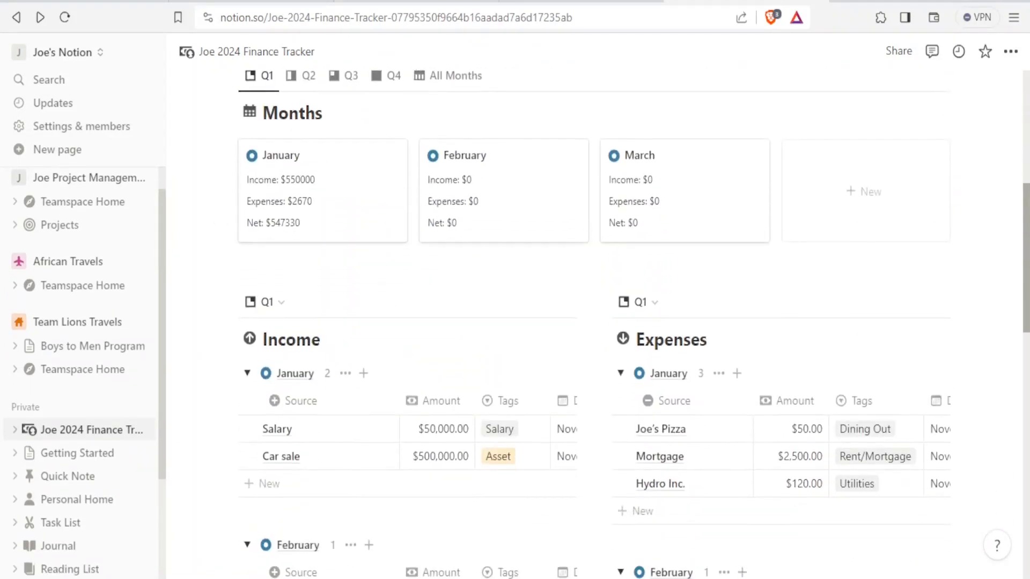
{"action": "scroll", "coordinate": [633, 322], "scroll_direction": "down", "scroll_amount": 3}
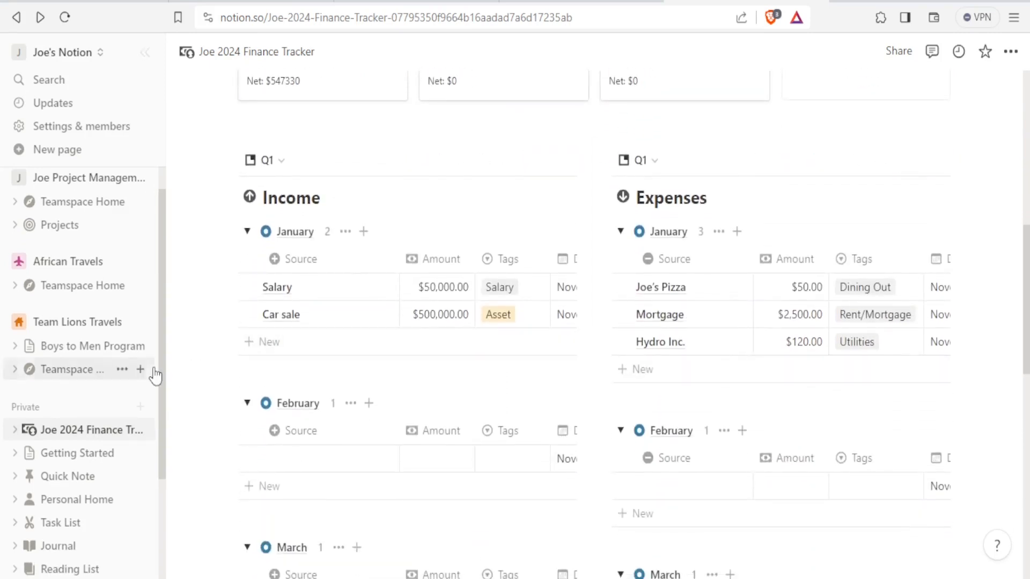
Open the template gallery, preview the Projects & tasks template, and go to the online collection with more templates.
{"action": "left_click_drag", "start_coordinate": [163, 374], "coordinate": [165, 485]}
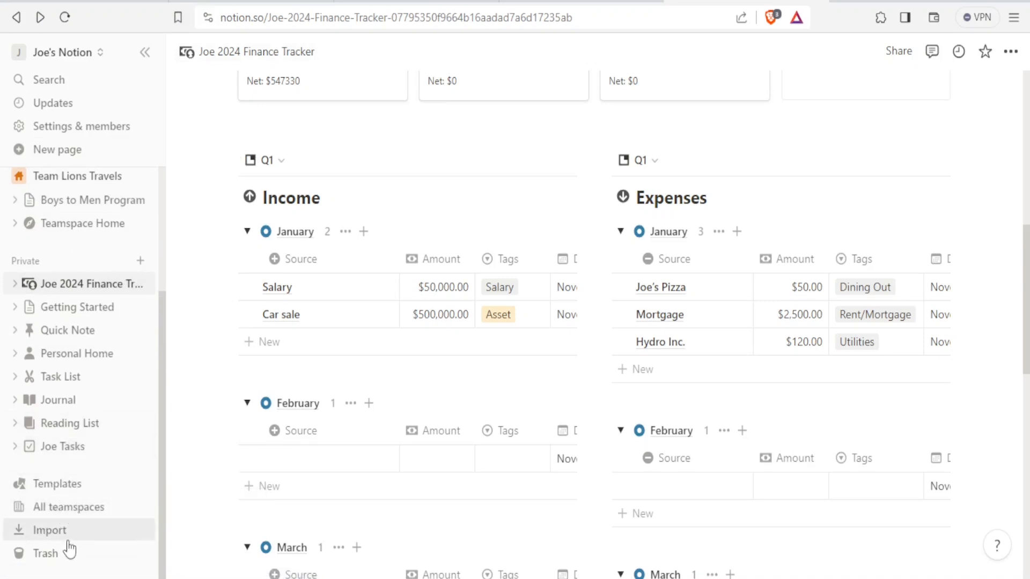
{"action": "left_click", "coordinate": [52, 485]}
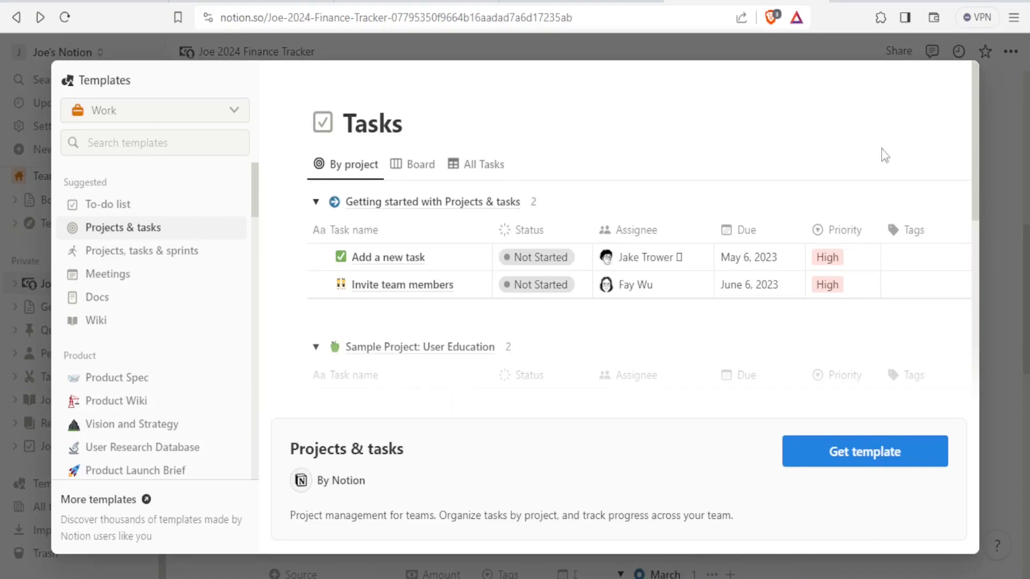
{"action": "left_click_drag", "start_coordinate": [974, 146], "coordinate": [980, 356]}
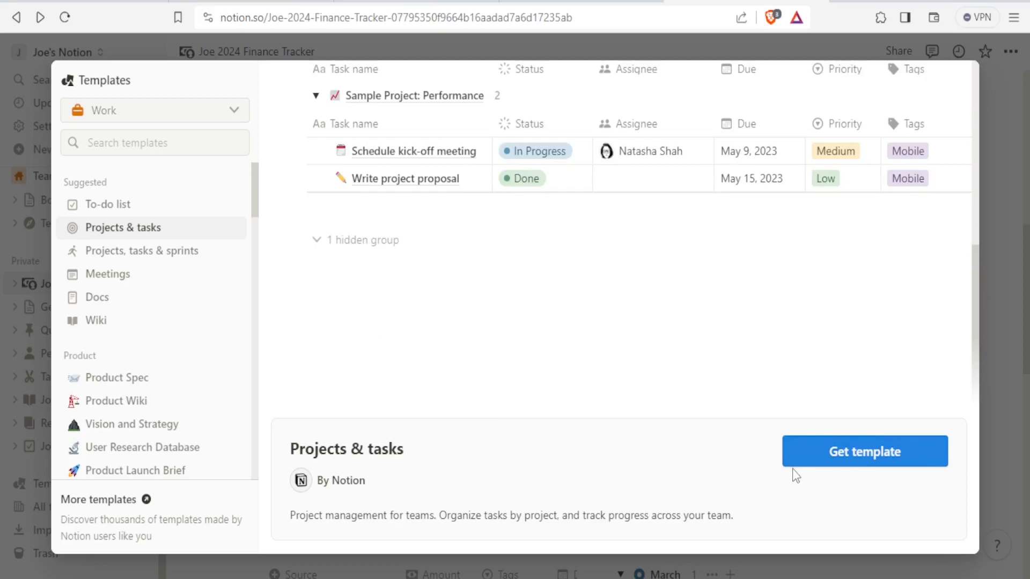
{"action": "left_click", "coordinate": [113, 528]}
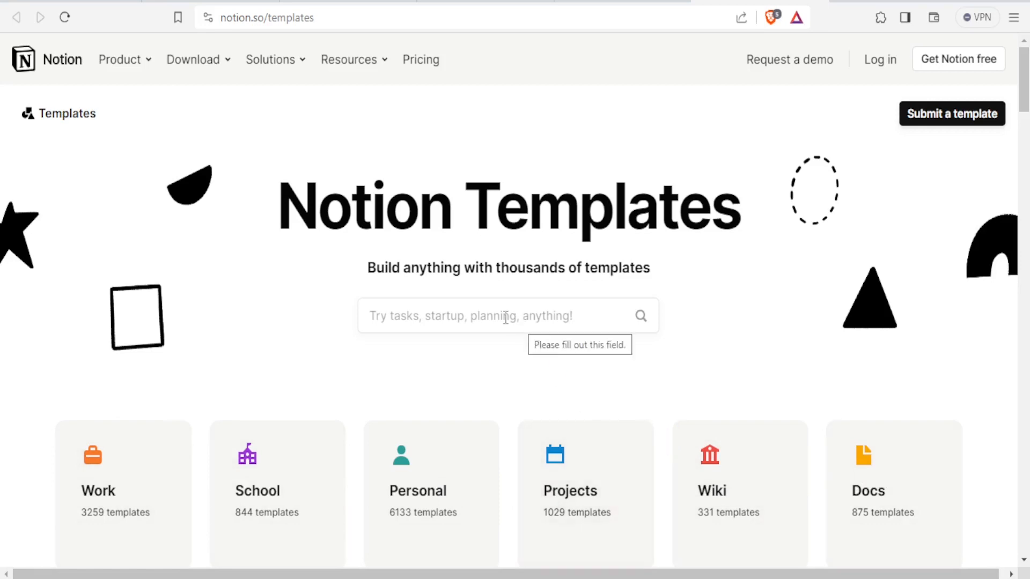
Search the Notion Templates site for "finance".
{"action": "left_click", "coordinate": [445, 317]}
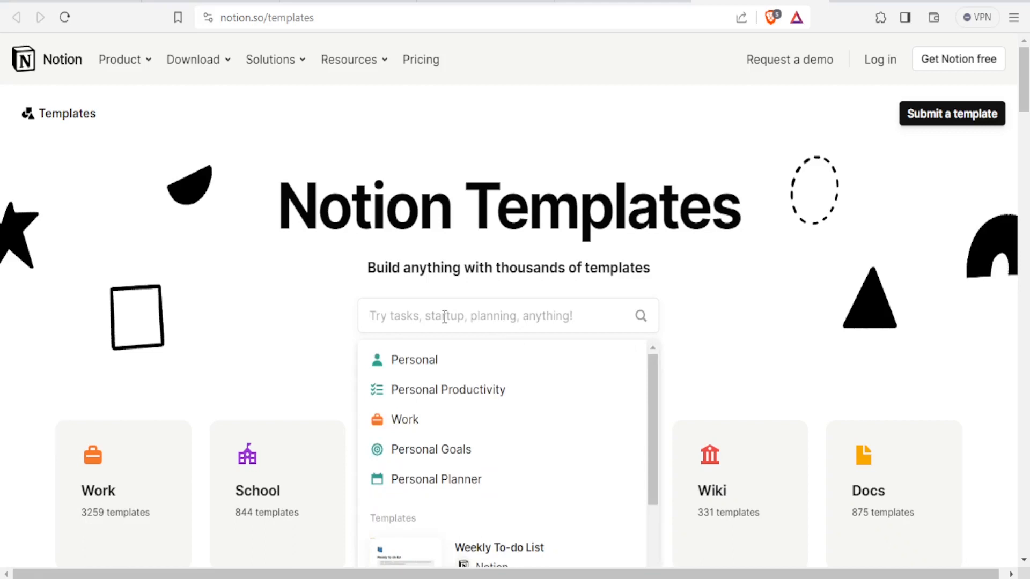
{"action": "type", "text": "finance"}
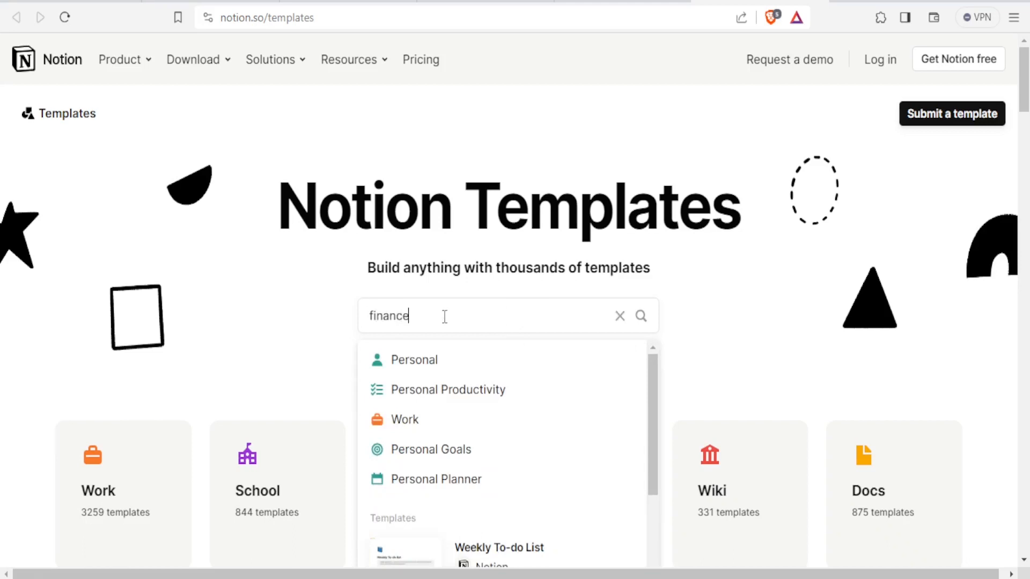
{"action": "key", "text": "Return"}
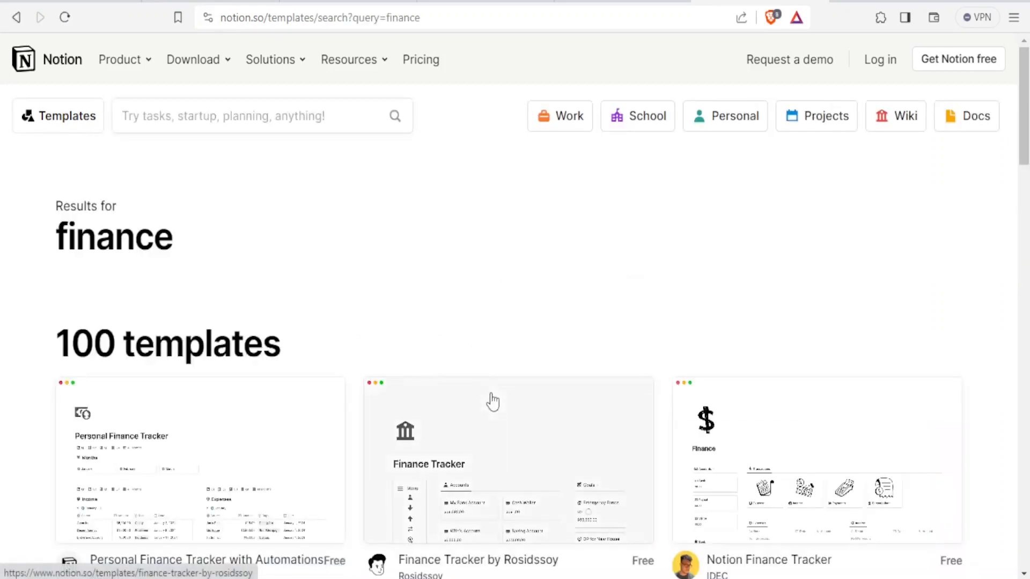
Look through the finance search results, including the templates, categories and creators.
{"action": "scroll", "coordinate": [492, 401], "scroll_direction": "down", "scroll_amount": 5}
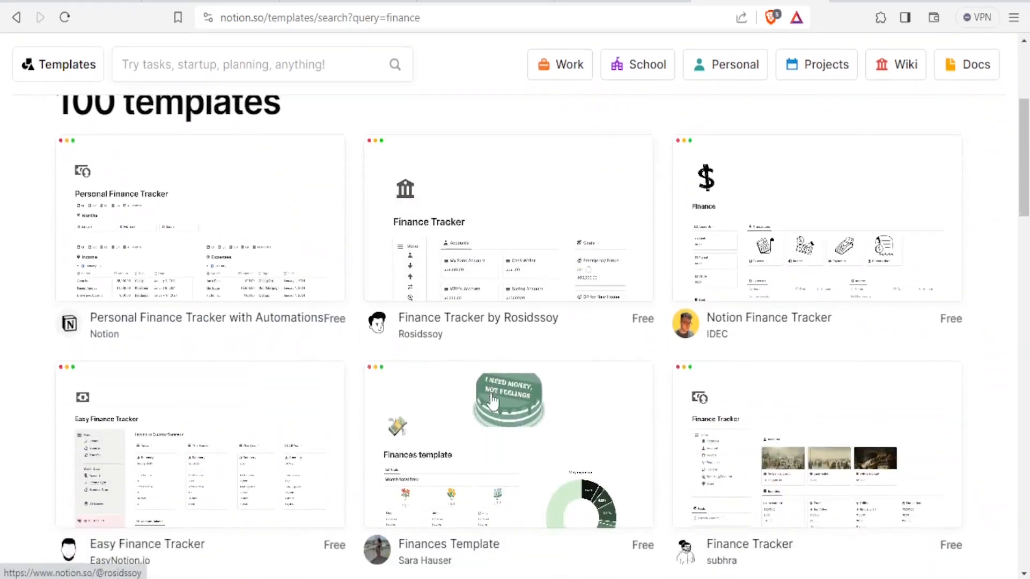
{"action": "scroll", "coordinate": [493, 399], "scroll_direction": "down", "scroll_amount": 7}
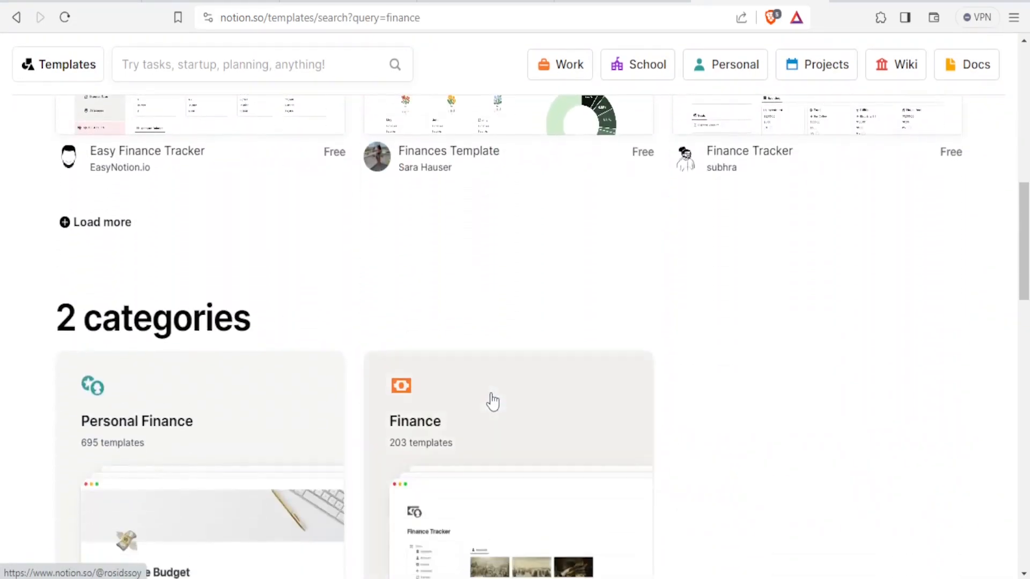
{"action": "scroll", "coordinate": [493, 401], "scroll_direction": "up", "scroll_amount": 5}
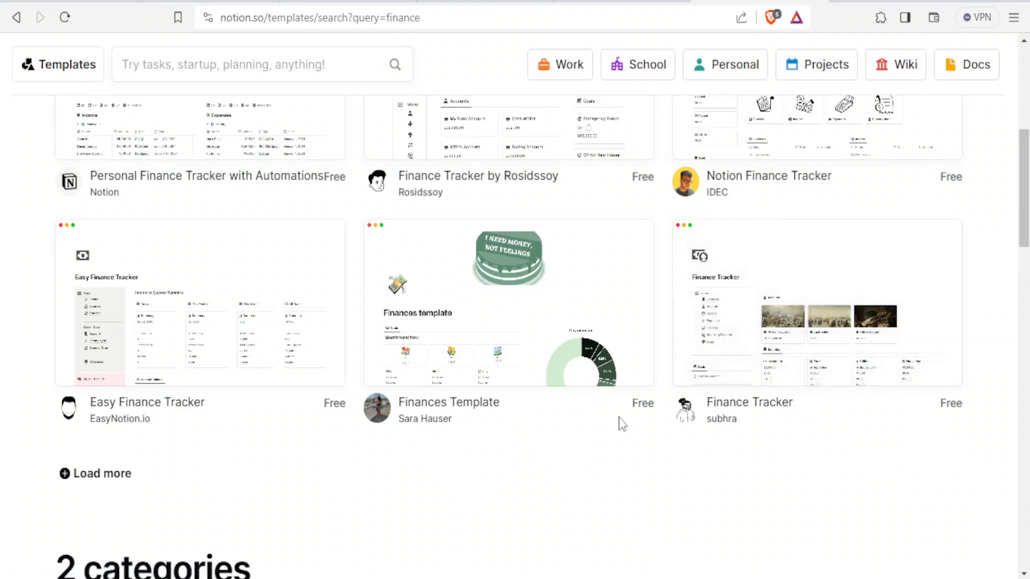
{"action": "scroll", "coordinate": [623, 423], "scroll_direction": "down", "scroll_amount": 6}
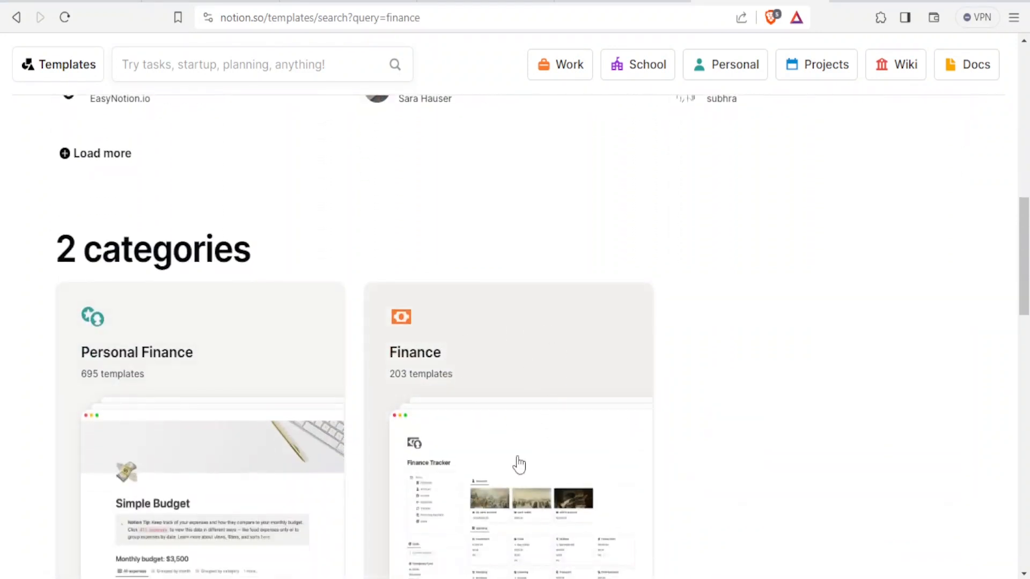
{"action": "scroll", "coordinate": [516, 463], "scroll_direction": "down", "scroll_amount": 4}
{"action": "scroll", "coordinate": [519, 462], "scroll_direction": "down", "scroll_amount": 7}
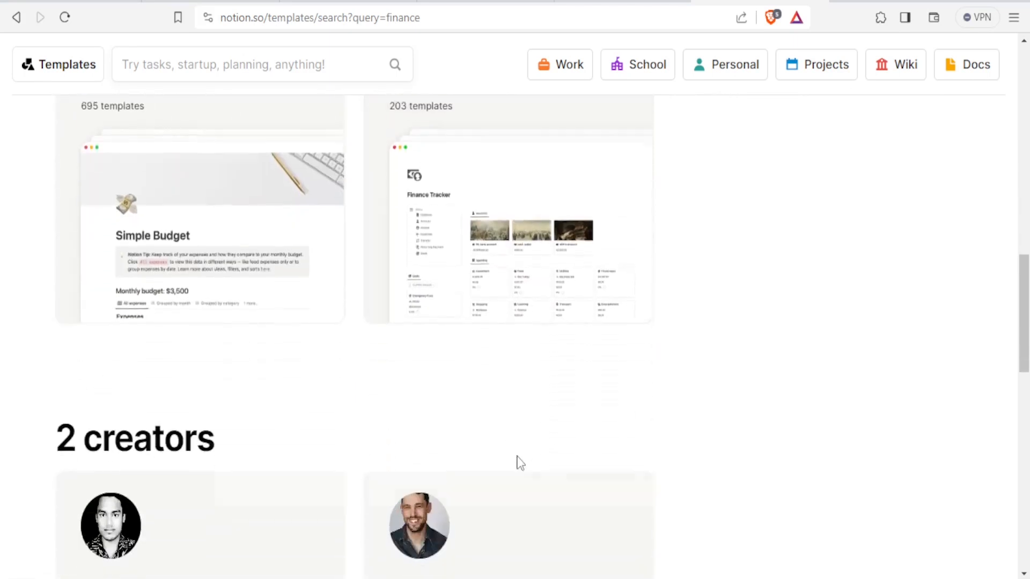
{"action": "scroll", "coordinate": [520, 463], "scroll_direction": "up", "scroll_amount": 20}
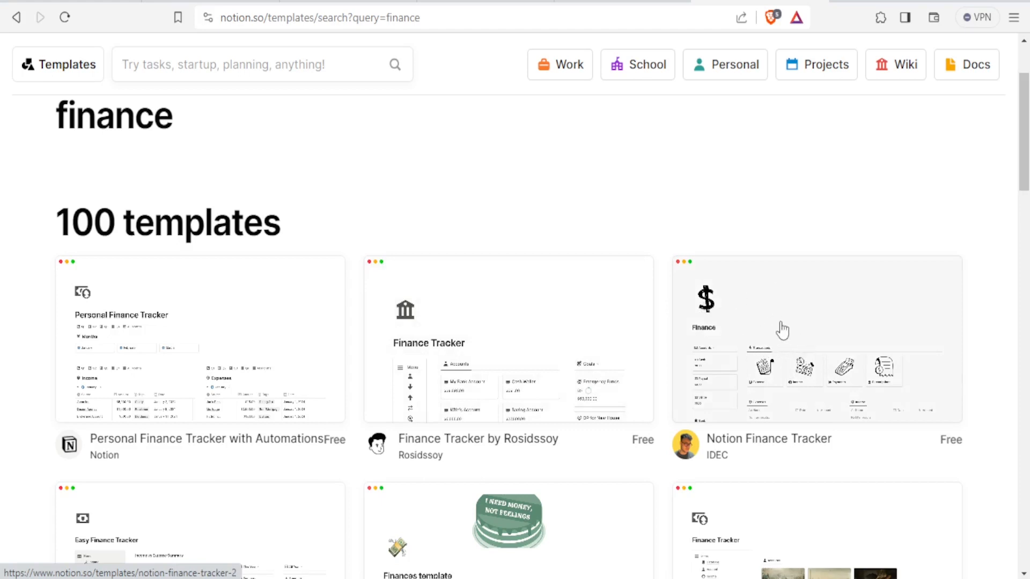
Start with the Notion Finance Tracker template by IDEC and add it to the Joe Project Management teamspace.
{"action": "left_click", "coordinate": [783, 344]}
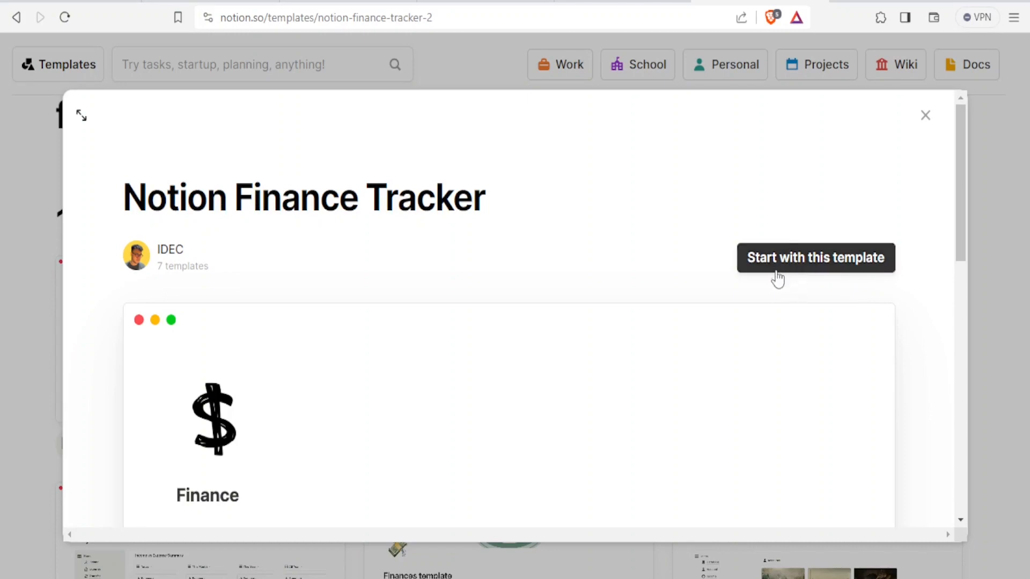
{"action": "left_click", "coordinate": [792, 266]}
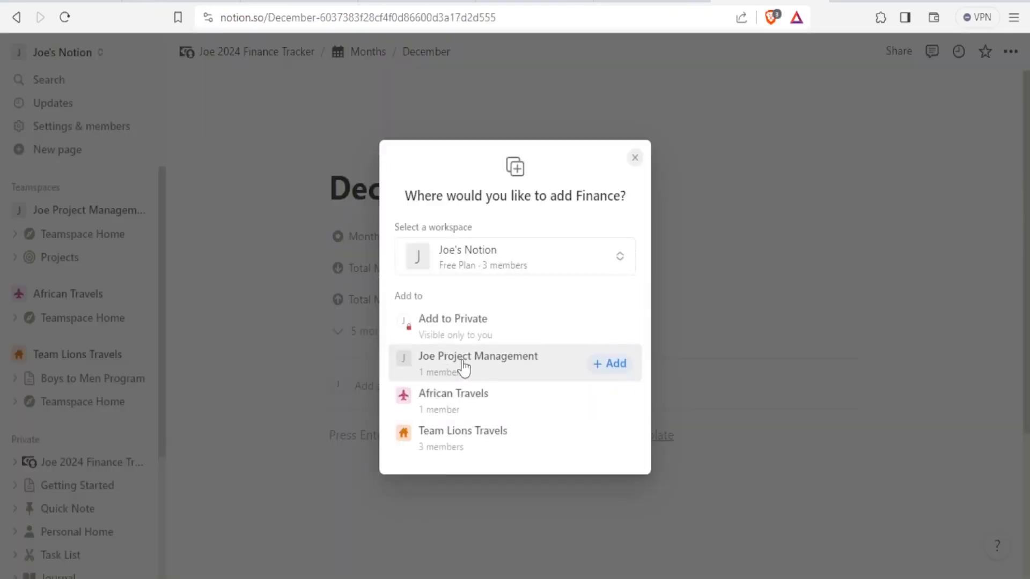
{"action": "left_click", "coordinate": [463, 366]}
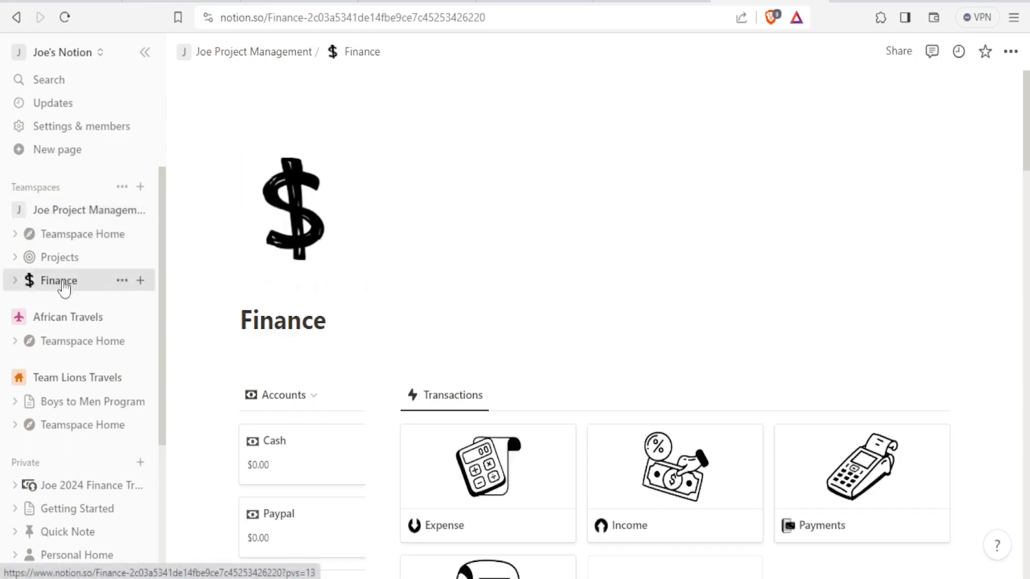
Rename the new Finance page as "Joe Finance 2024".
{"action": "left_click", "coordinate": [244, 320]}
{"action": "type", "text": "Joe Finance"}
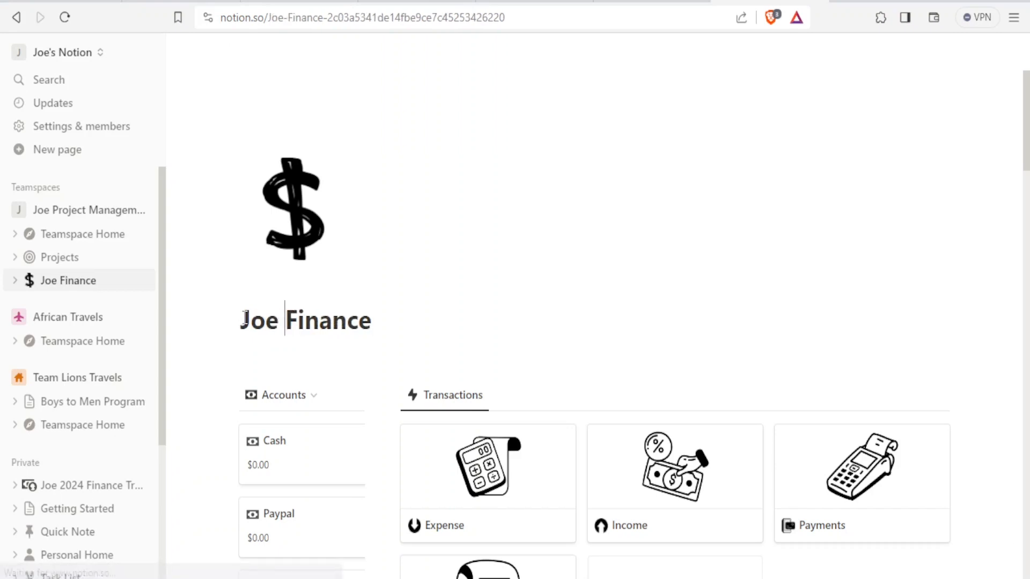
{"action": "type", "text": " 2024"}
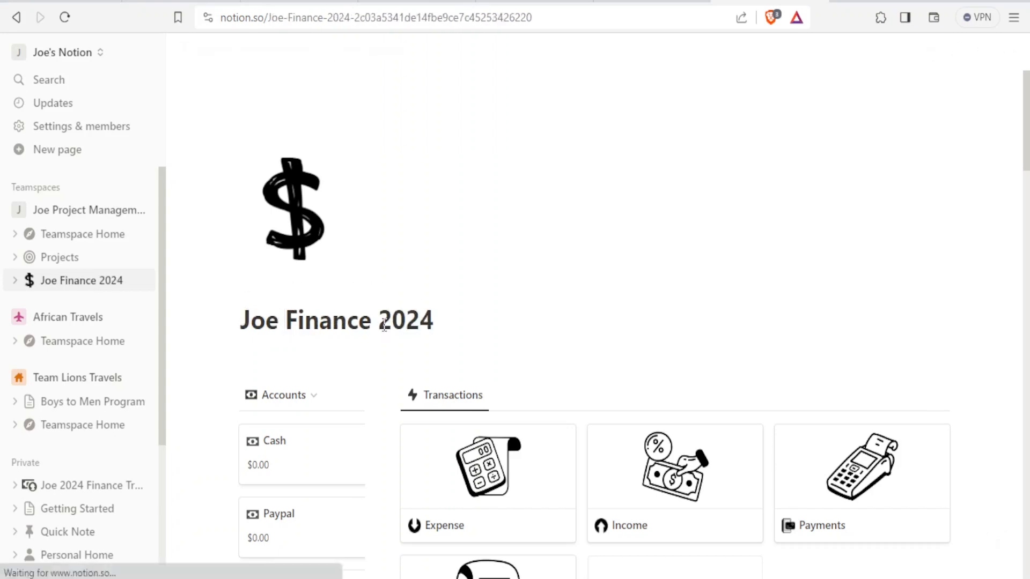
Examine the Accounts and Transactions sections of the page and check which views the Accounts database offers.
{"action": "scroll", "coordinate": [519, 288], "scroll_direction": "down", "scroll_amount": 1}
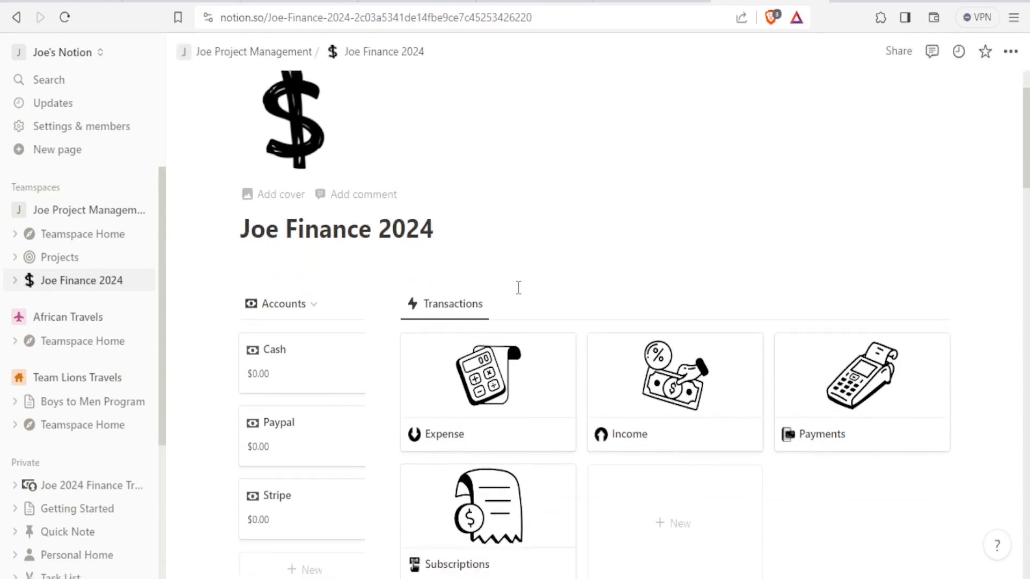
{"action": "scroll", "coordinate": [519, 288], "scroll_direction": "down", "scroll_amount": 3}
{"action": "scroll", "coordinate": [519, 288], "scroll_direction": "up", "scroll_amount": 1}
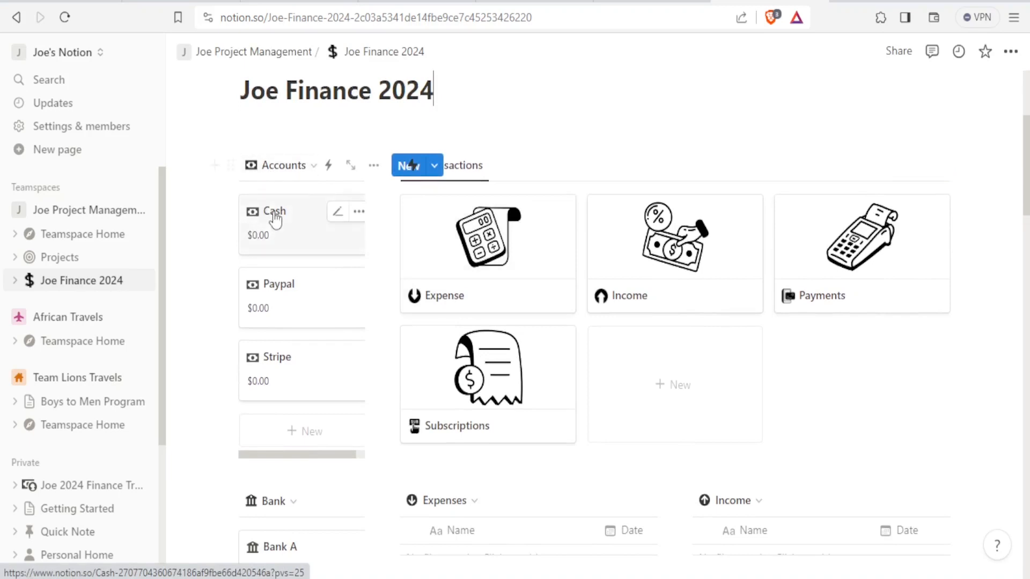
{"action": "left_click", "coordinate": [313, 167]}
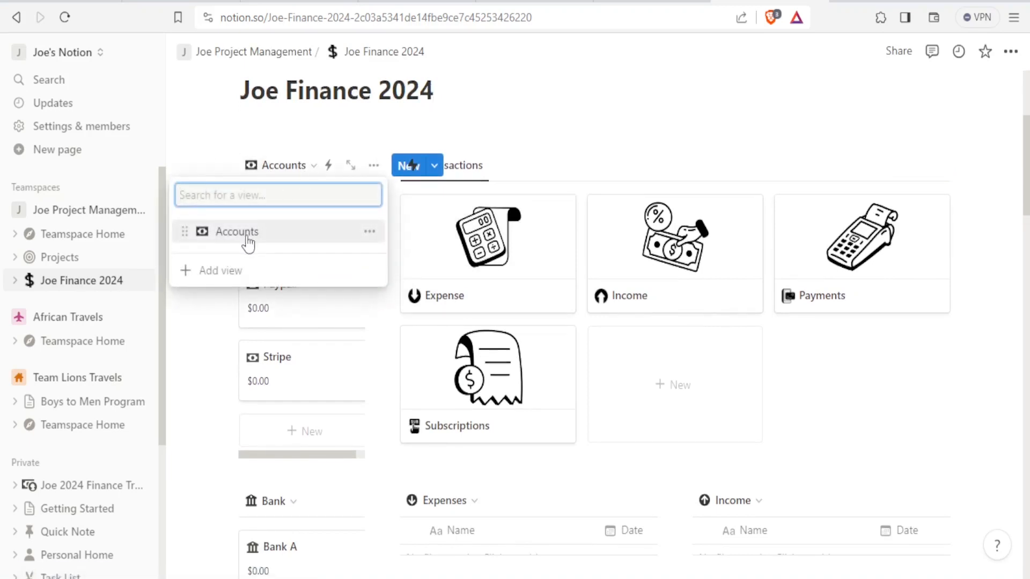
{"action": "left_click", "coordinate": [212, 363]}
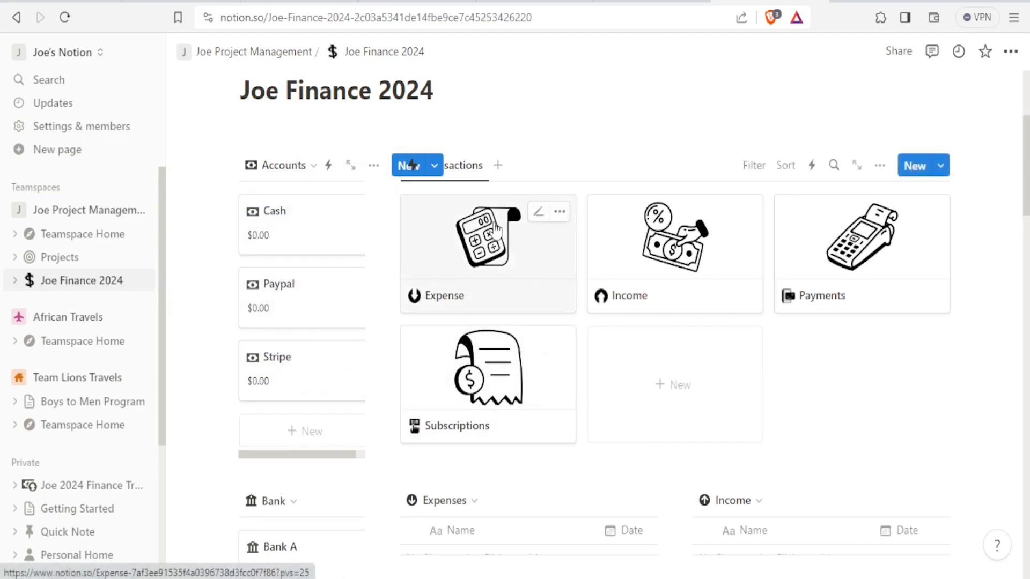
Examine the Bank, Expenses, Income, Expense Category, Income Category and Credit Card Debit sections down to the page's end.
{"action": "scroll", "coordinate": [464, 491], "scroll_direction": "down", "scroll_amount": 4}
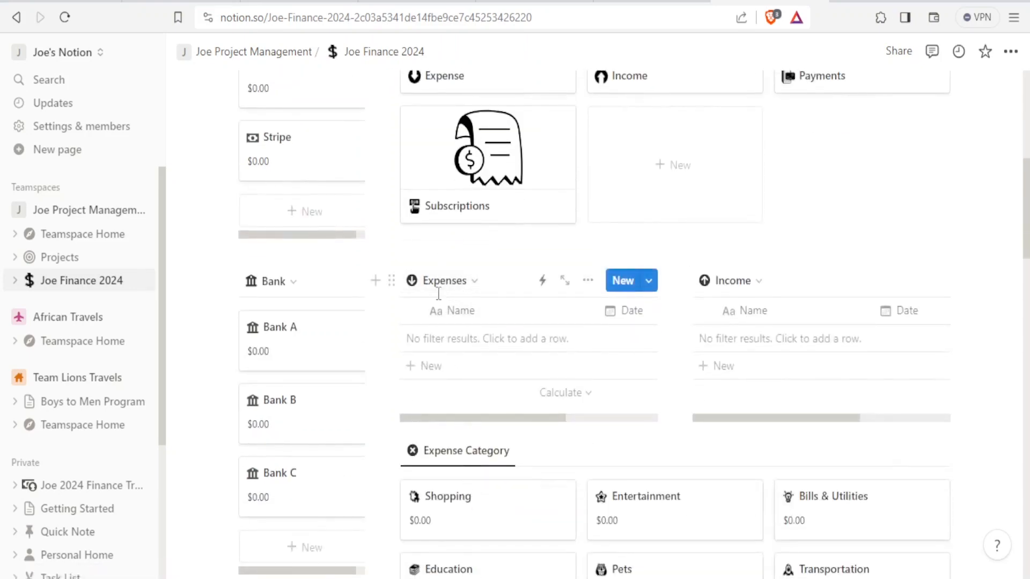
{"action": "scroll", "coordinate": [522, 264], "scroll_direction": "down", "scroll_amount": 2}
{"action": "scroll", "coordinate": [522, 263], "scroll_direction": "up", "scroll_amount": 5}
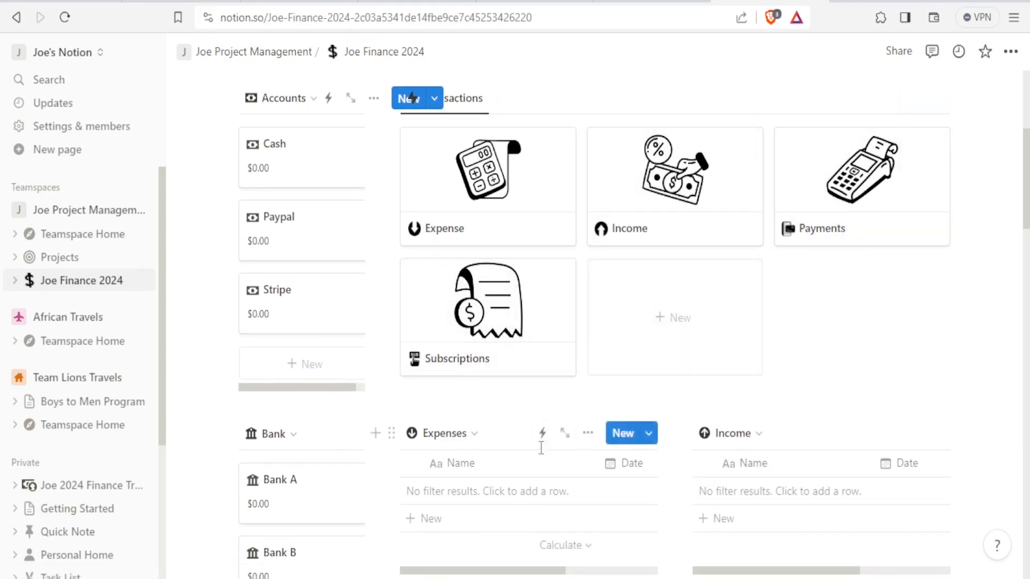
{"action": "scroll", "coordinate": [542, 432], "scroll_direction": "down", "scroll_amount": 2}
{"action": "scroll", "coordinate": [541, 448], "scroll_direction": "down", "scroll_amount": 7}
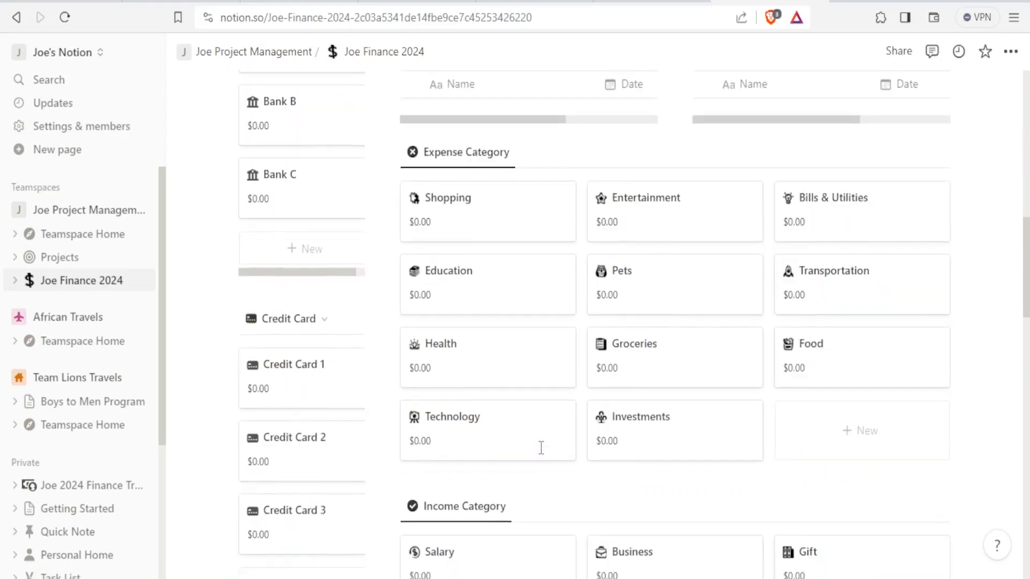
{"action": "scroll", "coordinate": [542, 456], "scroll_direction": "down", "scroll_amount": 1}
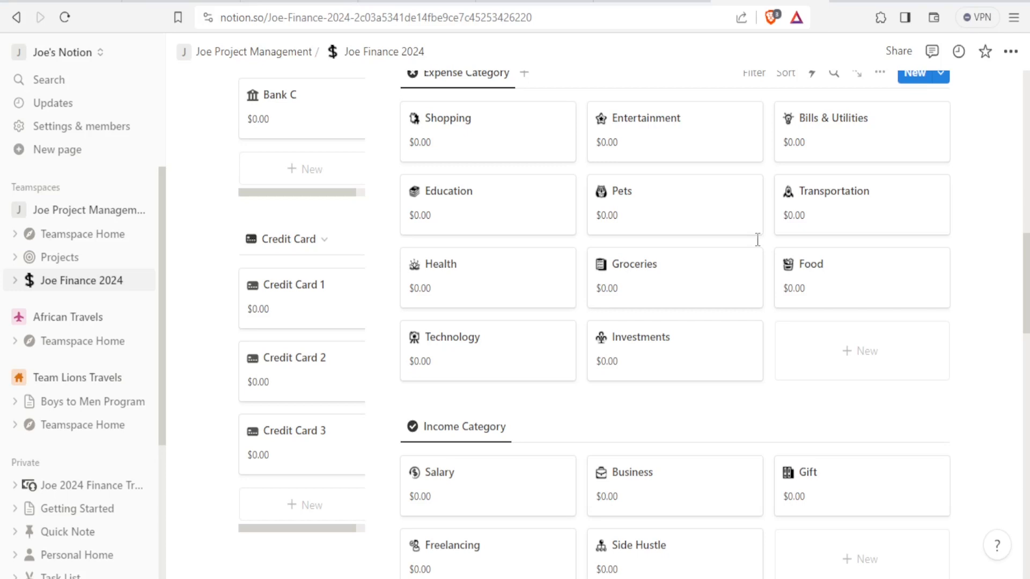
{"action": "scroll", "coordinate": [758, 240], "scroll_direction": "down", "scroll_amount": 8}
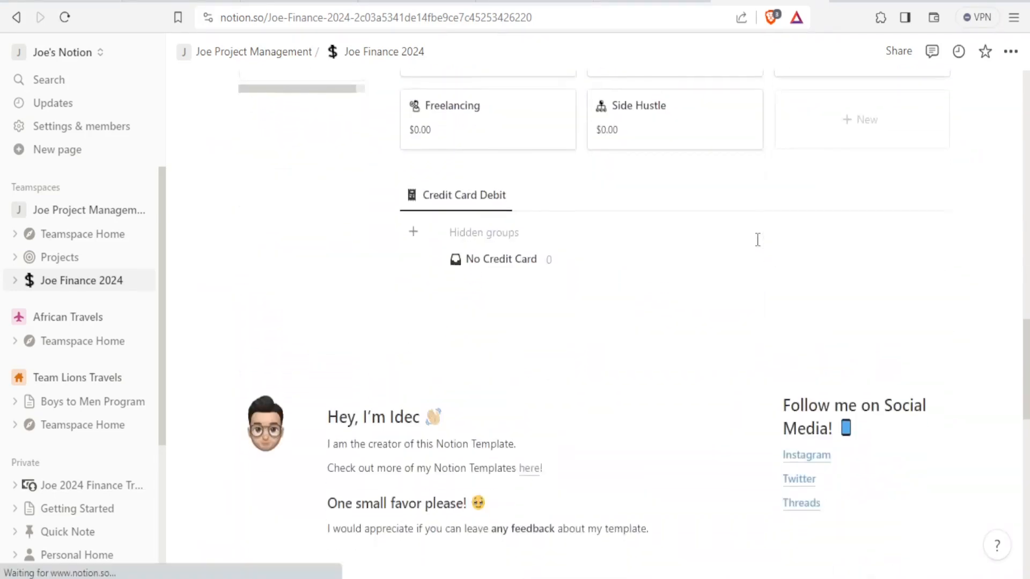
{"action": "scroll", "coordinate": [758, 240], "scroll_direction": "down", "scroll_amount": 2}
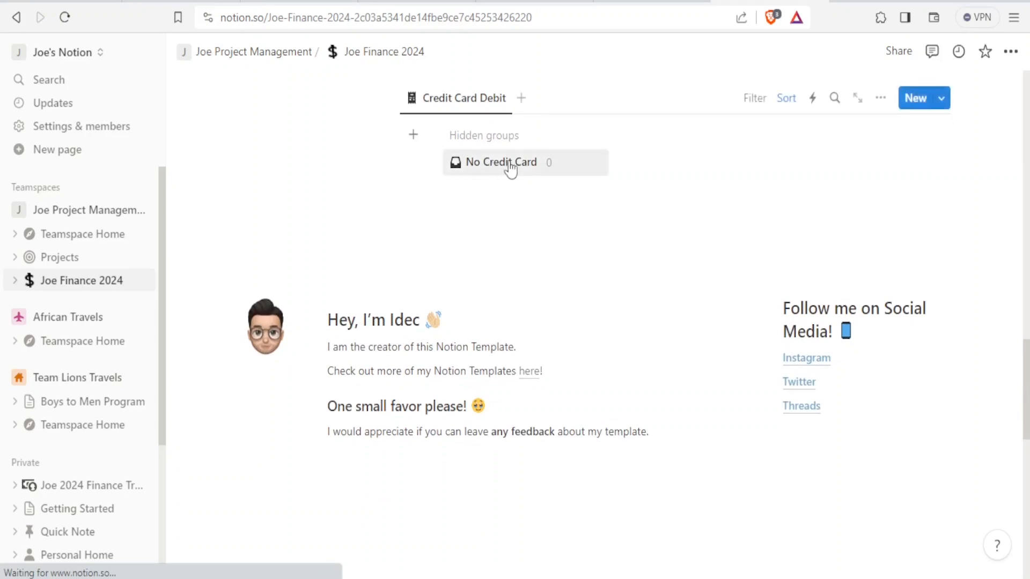
Rename the Cash card in the Accounts section as "Bank ABC".
{"action": "scroll", "coordinate": [507, 225], "scroll_direction": "up", "scroll_amount": 20}
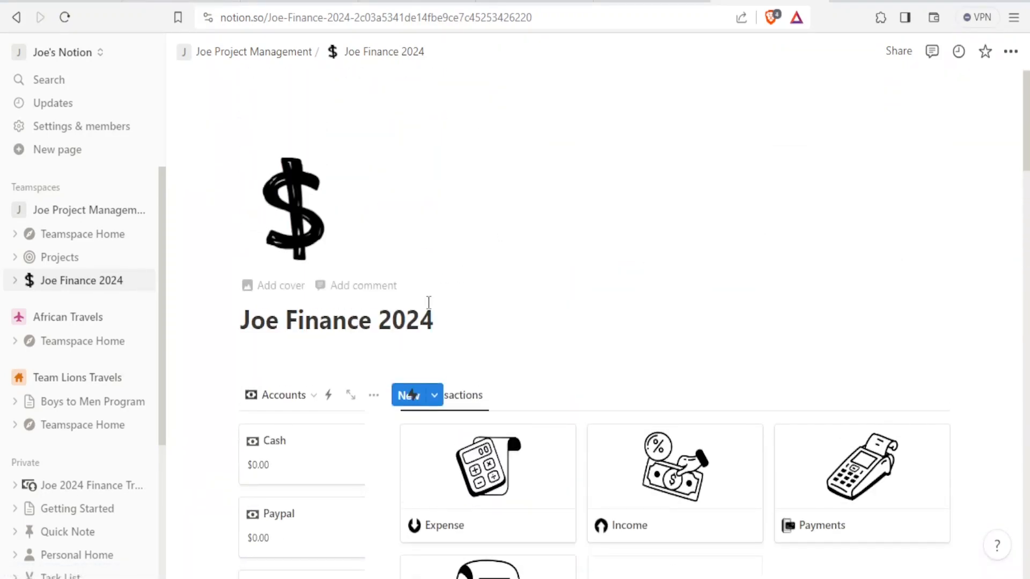
{"action": "scroll", "coordinate": [284, 452], "scroll_direction": "down", "scroll_amount": 2}
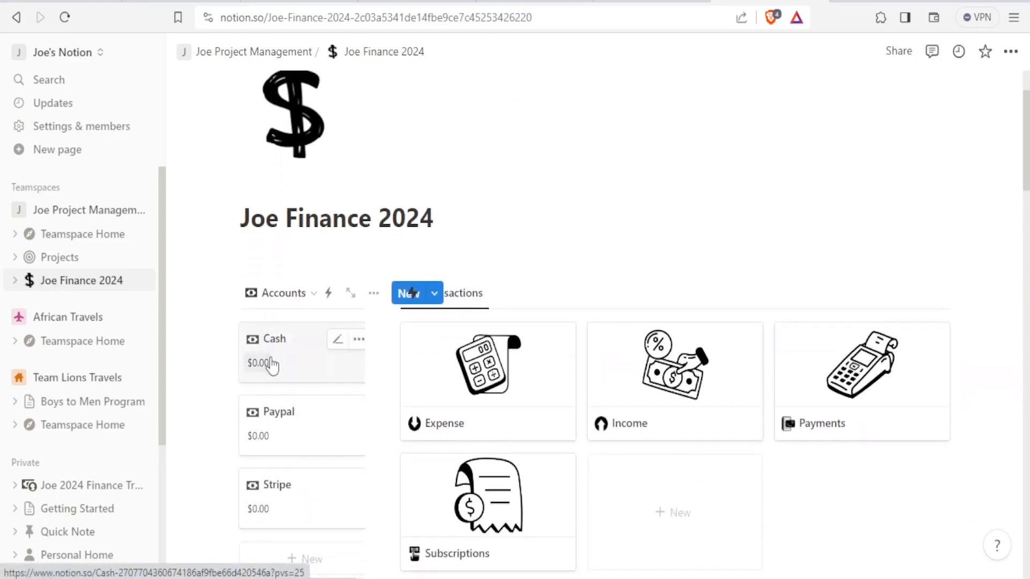
{"action": "left_click", "coordinate": [338, 341]}
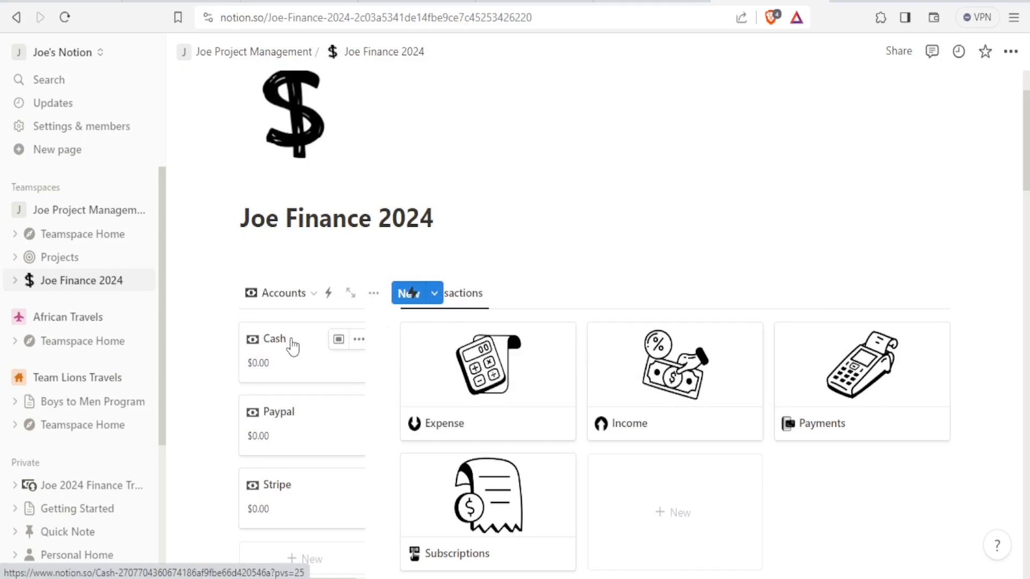
{"action": "key", "text": "BackSpace"}
{"action": "key", "text": "BackSpace"}
{"action": "key", "text": "BackSpace"}
{"action": "key", "text": "BackSpace"}
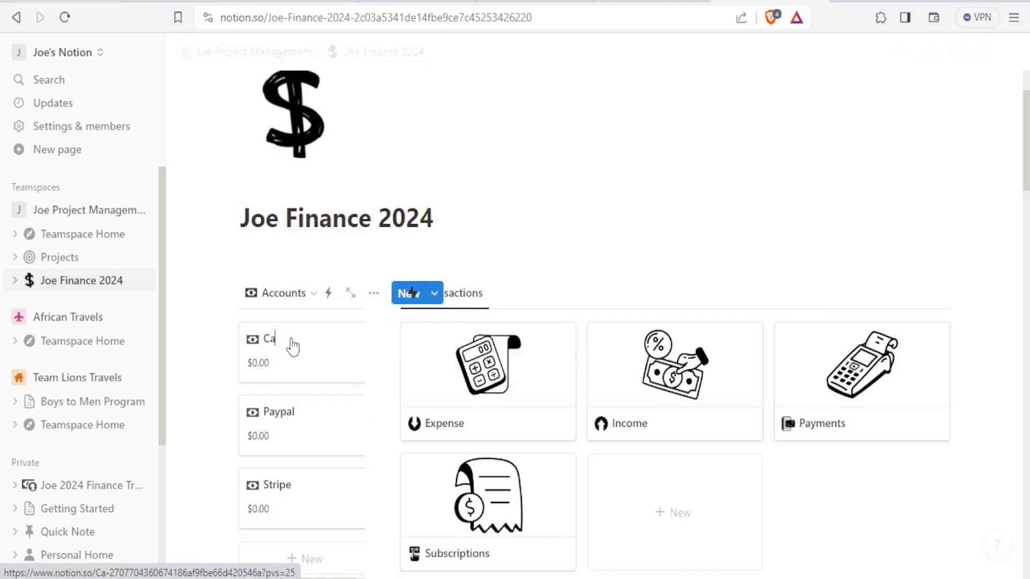
{"action": "type", "text": "B"}
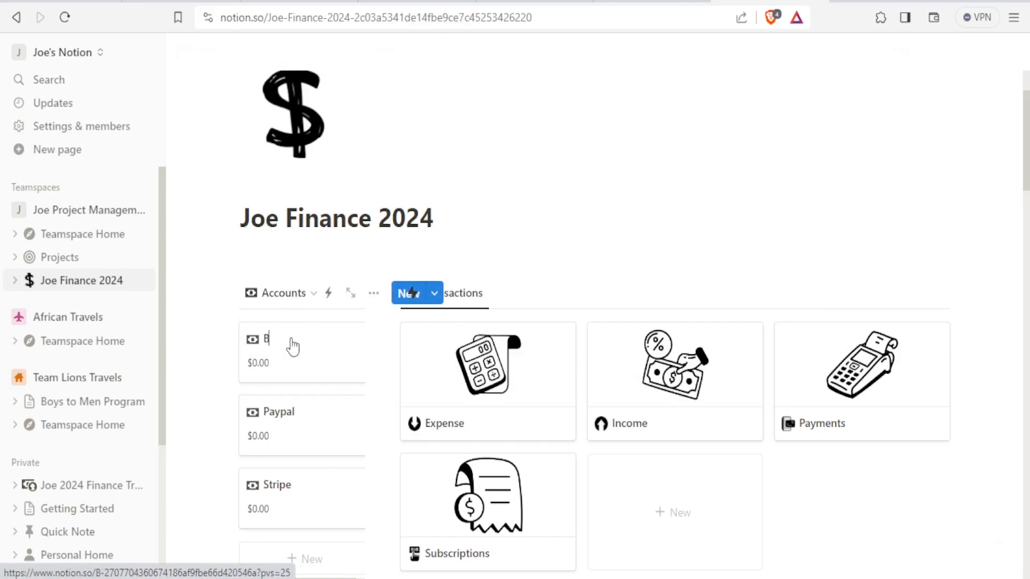
{"action": "type", "text": "ank ABC"}
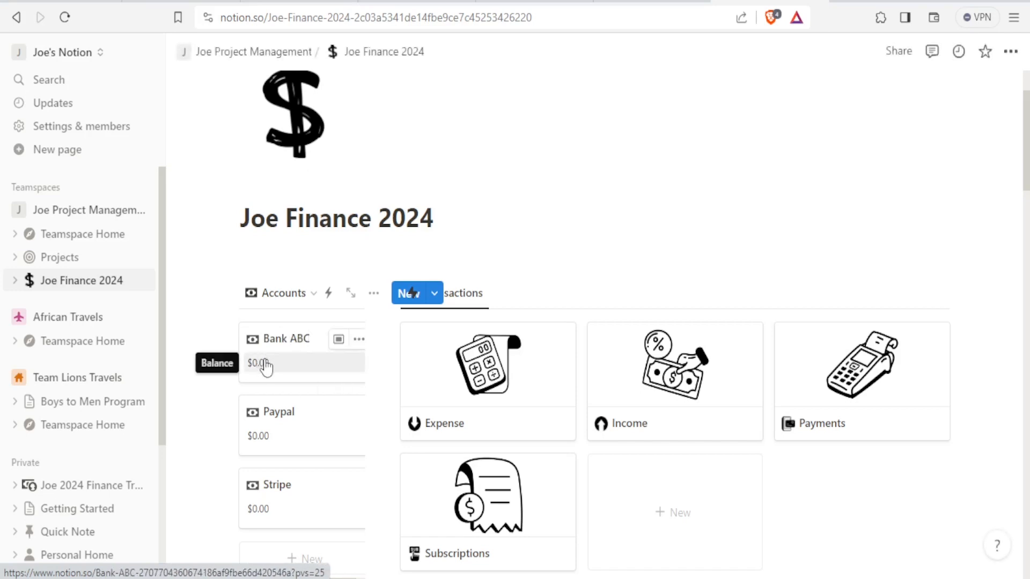
{"action": "left_click", "coordinate": [358, 340]}
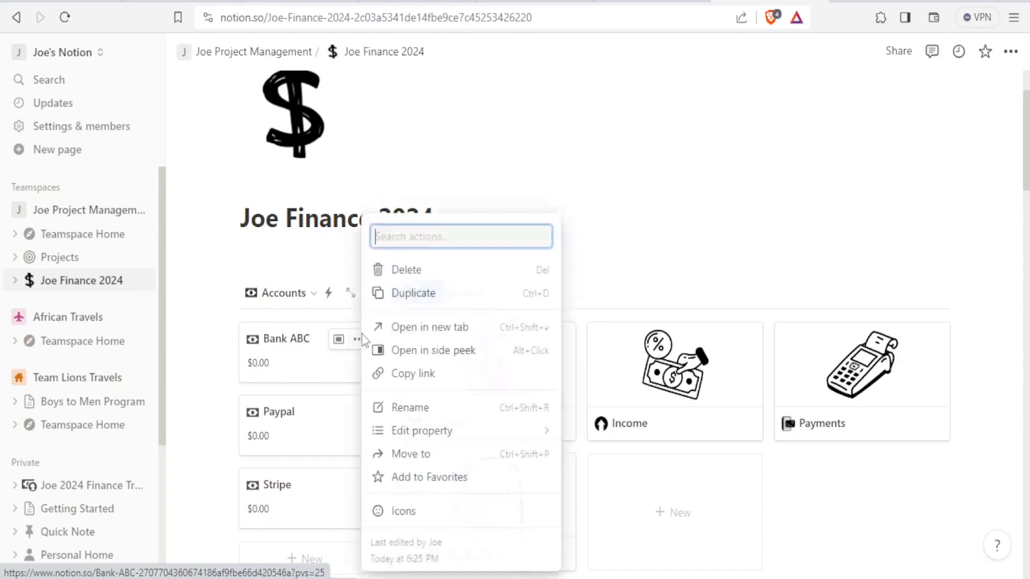
{"action": "left_click", "coordinate": [311, 369]}
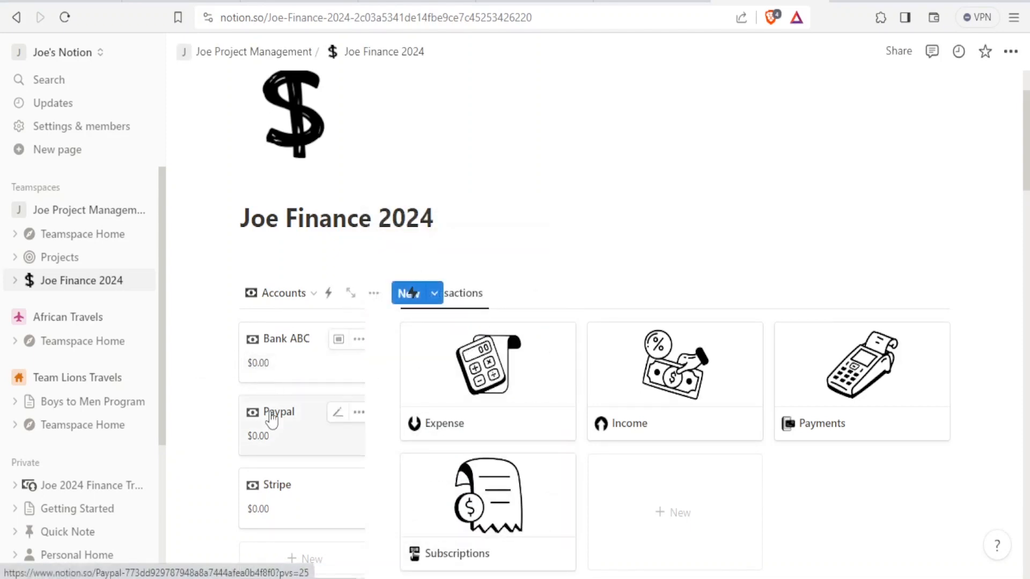
{"action": "left_click_drag", "start_coordinate": [271, 420], "coordinate": [322, 477]}
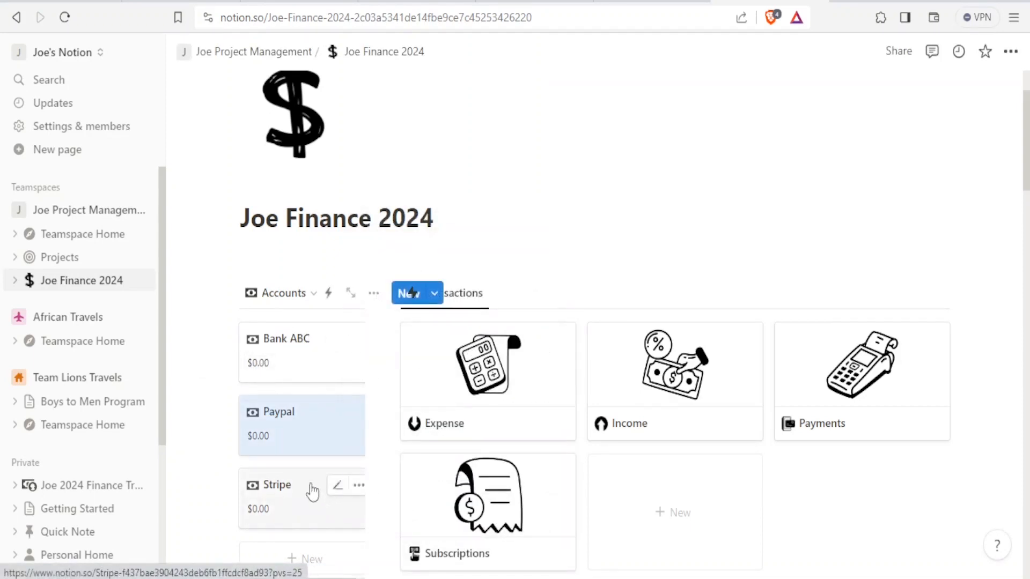
Add a new account named "Bank ZZ" with an initial amount of 2000 to the Accounts section.
{"action": "left_click", "coordinate": [310, 558]}
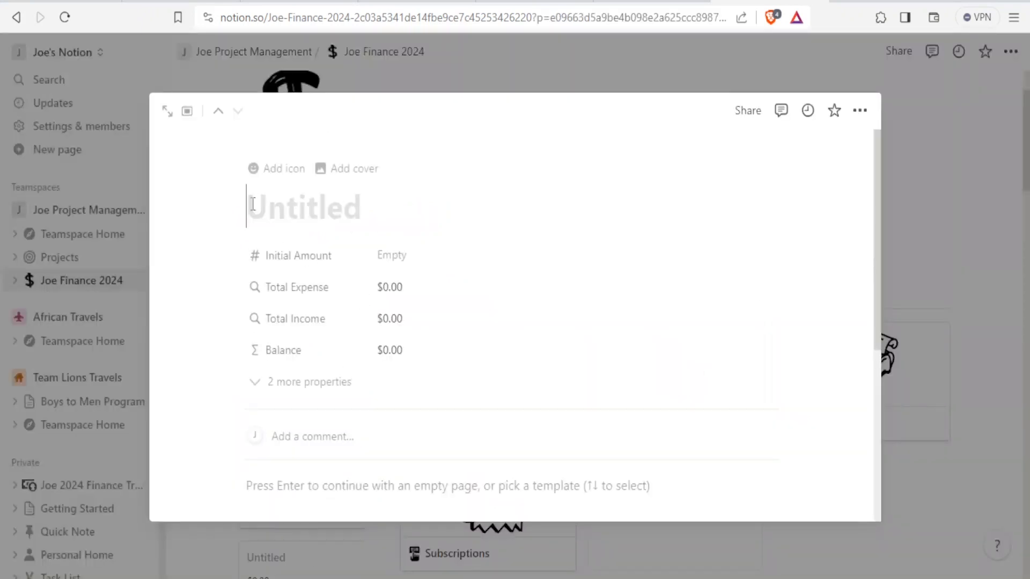
{"action": "type", "text": "Ba"}
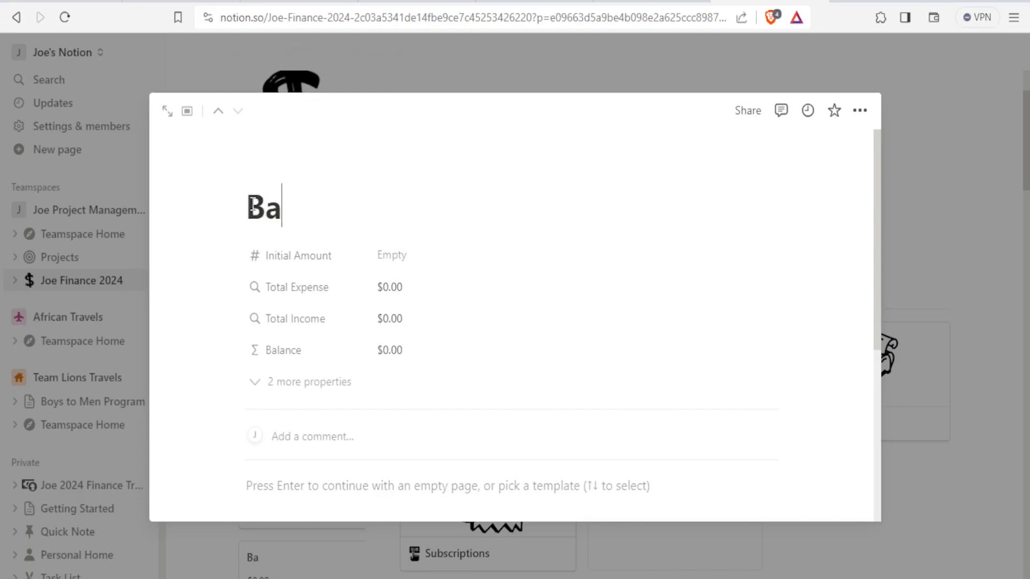
{"action": "type", "text": "nk ZZ"}
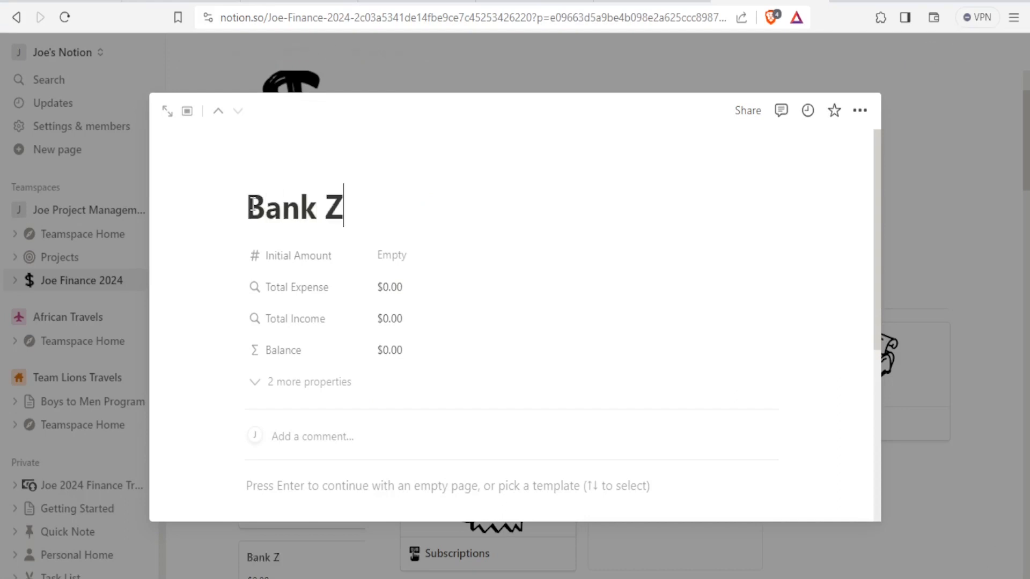
{"action": "left_click", "coordinate": [398, 257]}
{"action": "type", "text": "2000"}
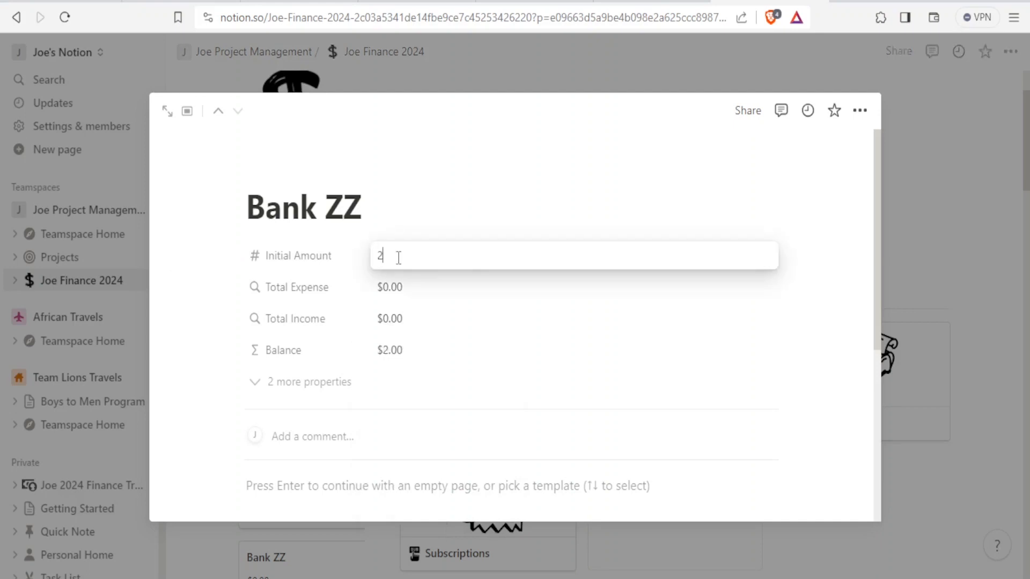
{"action": "left_click", "coordinate": [530, 168]}
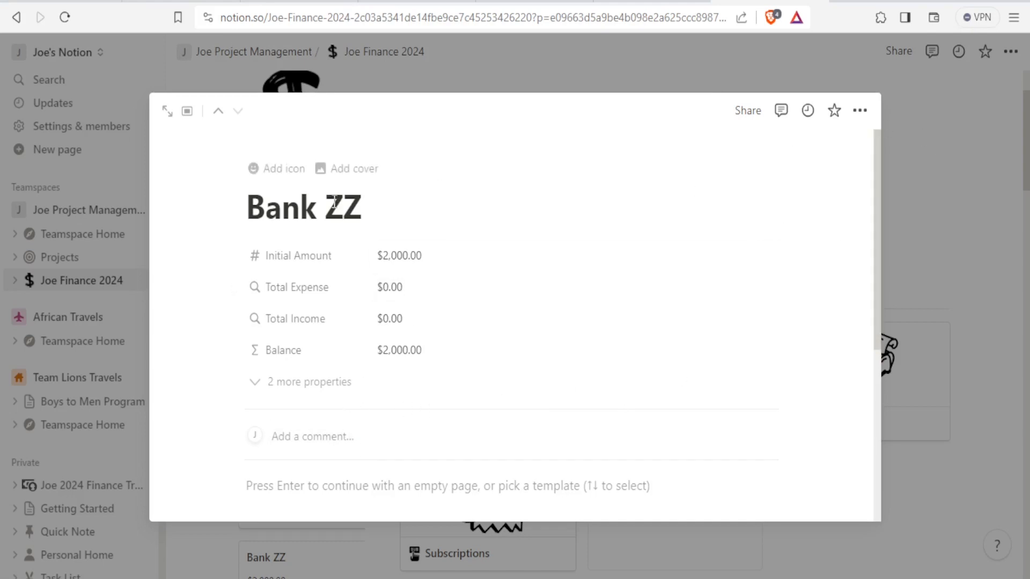
{"action": "left_click", "coordinate": [972, 184]}
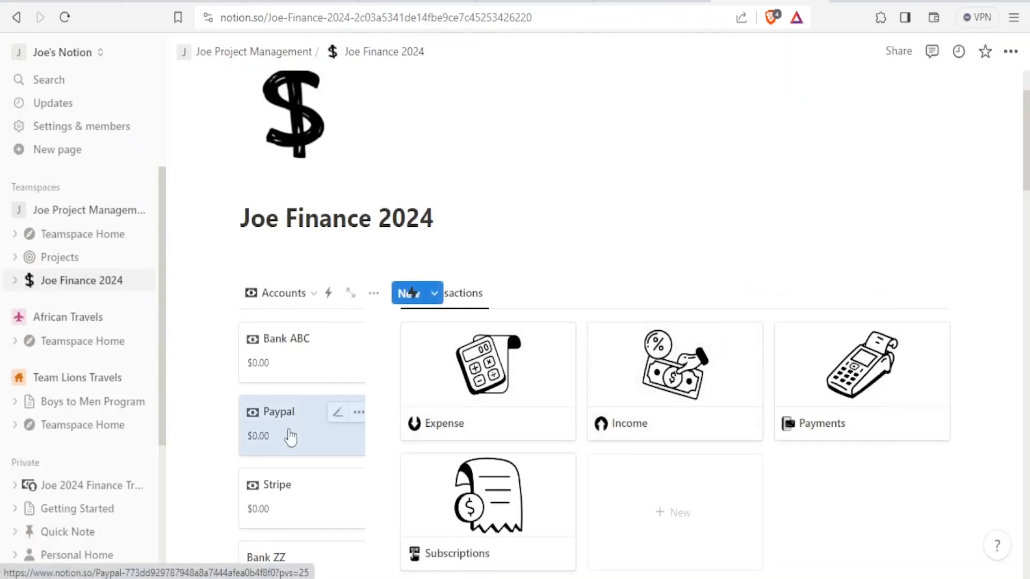
Delete the Paypal and Stripe cards from the Accounts section.
{"action": "scroll", "coordinate": [287, 437], "scroll_direction": "down", "scroll_amount": 3}
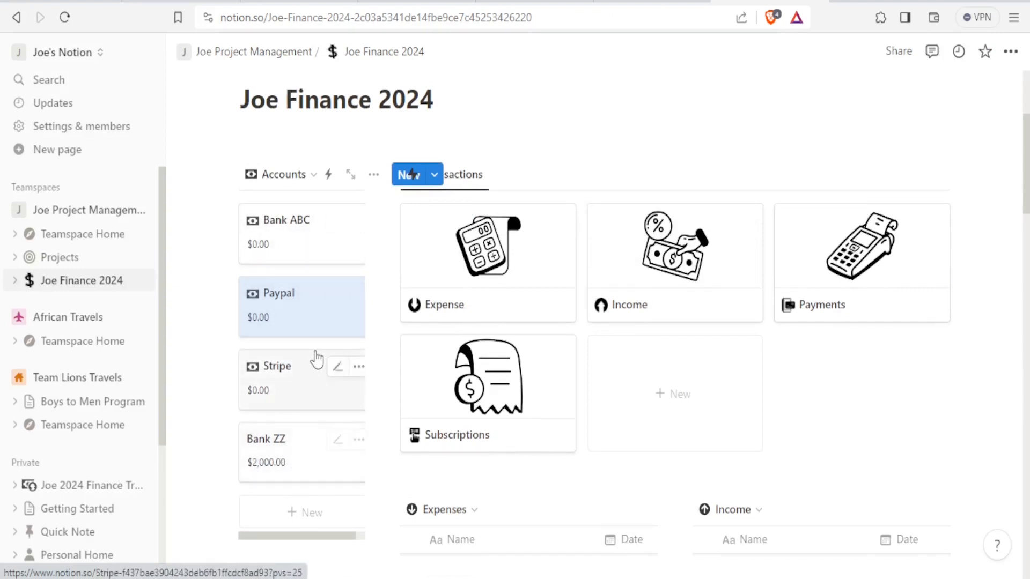
{"action": "left_click", "coordinate": [358, 295]}
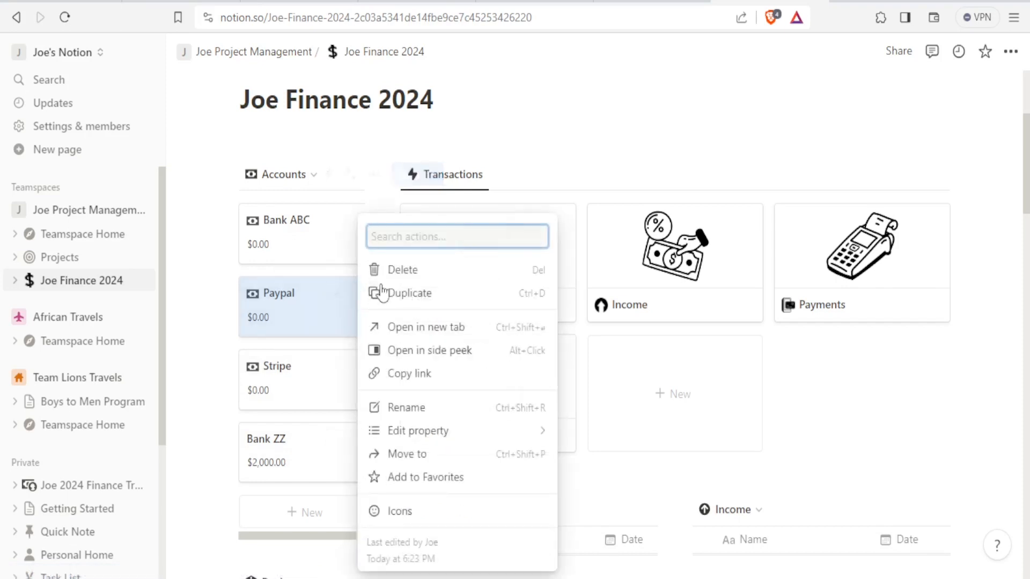
{"action": "left_click", "coordinate": [394, 271]}
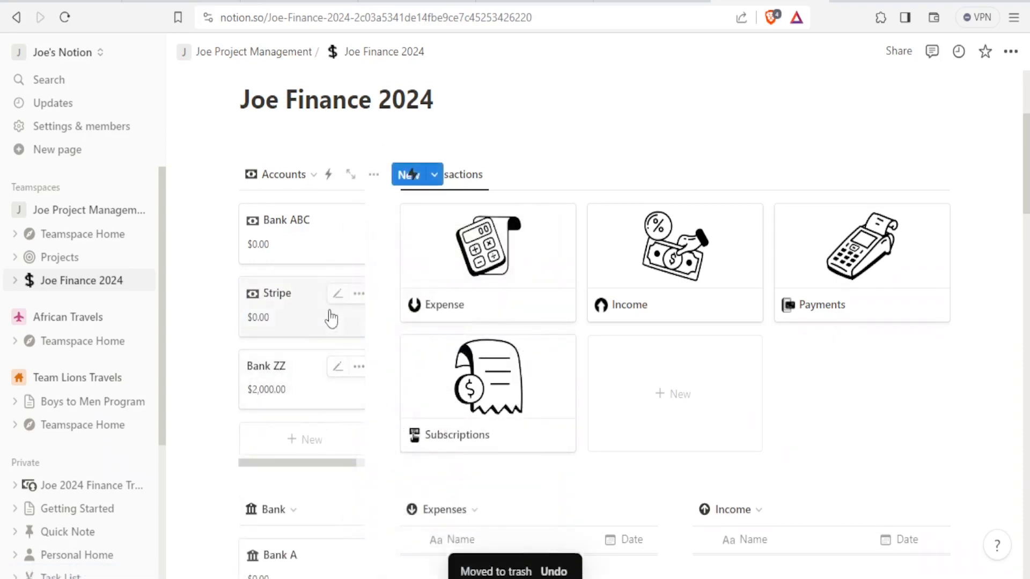
{"action": "left_click", "coordinate": [356, 295]}
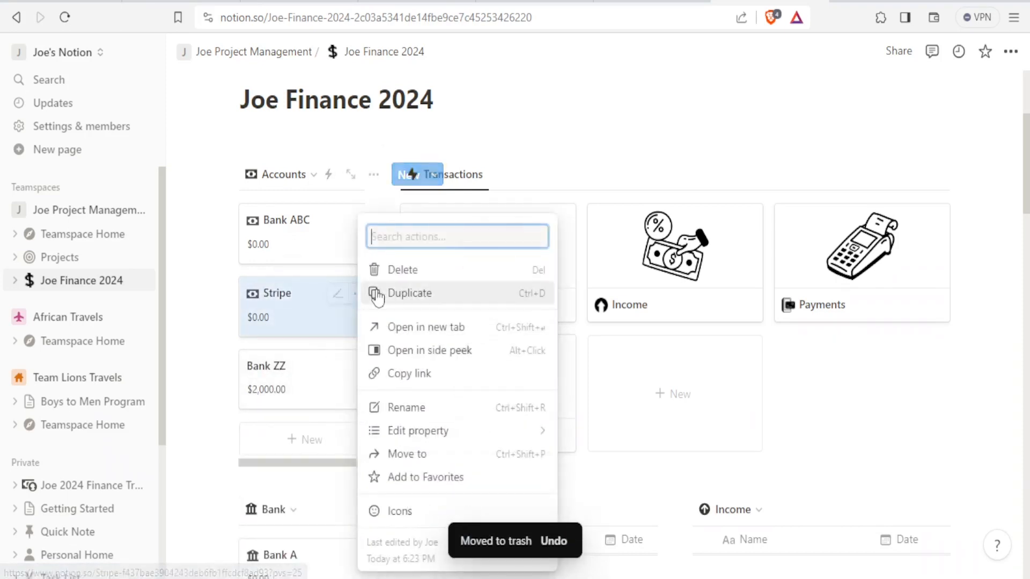
{"action": "left_click", "coordinate": [397, 270]}
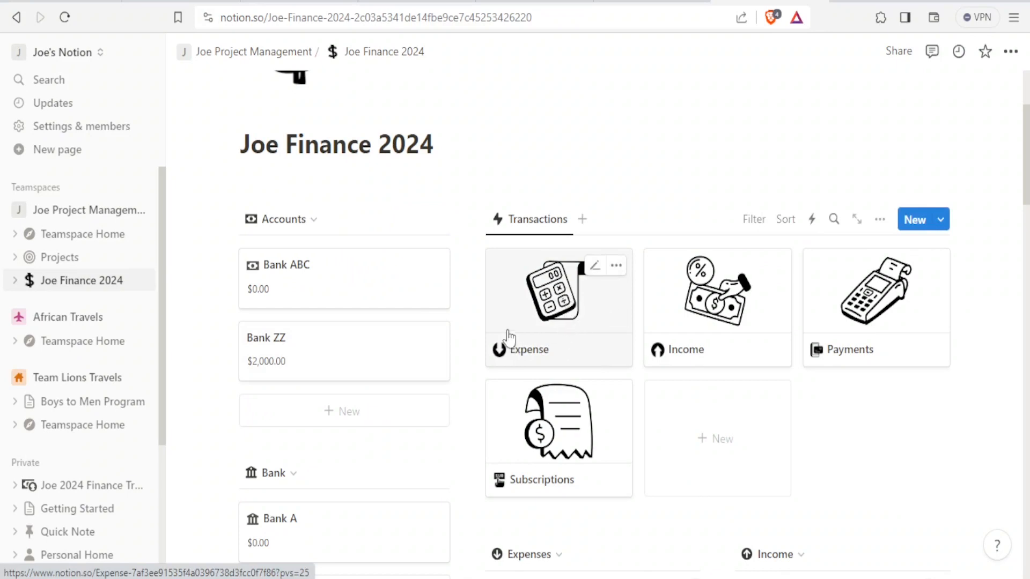
Open the Expense transactions page and rename the Name column of its Expenses table as "Expense Name".
{"action": "left_click", "coordinate": [570, 322]}
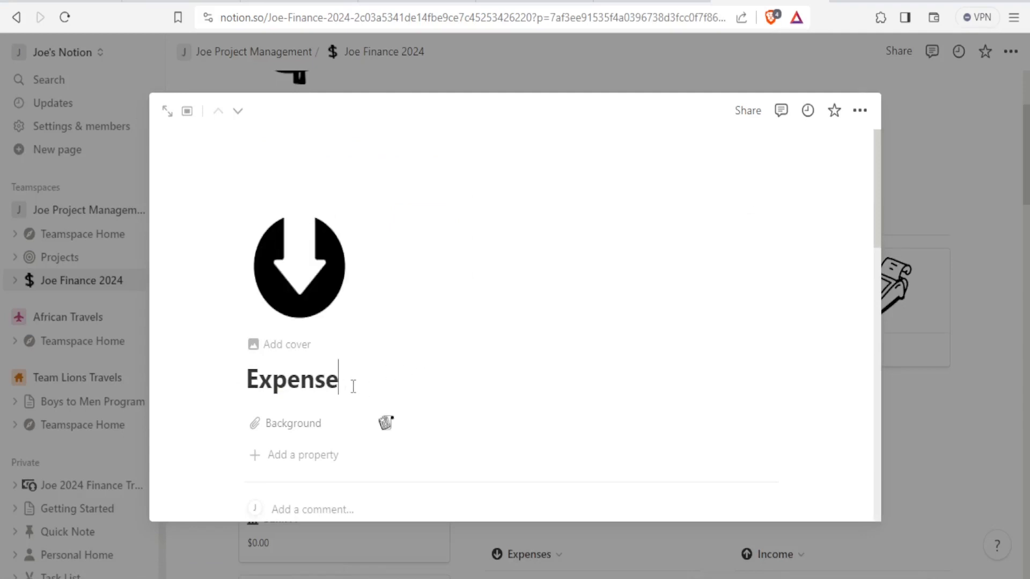
{"action": "scroll", "coordinate": [336, 434], "scroll_direction": "down", "scroll_amount": 2}
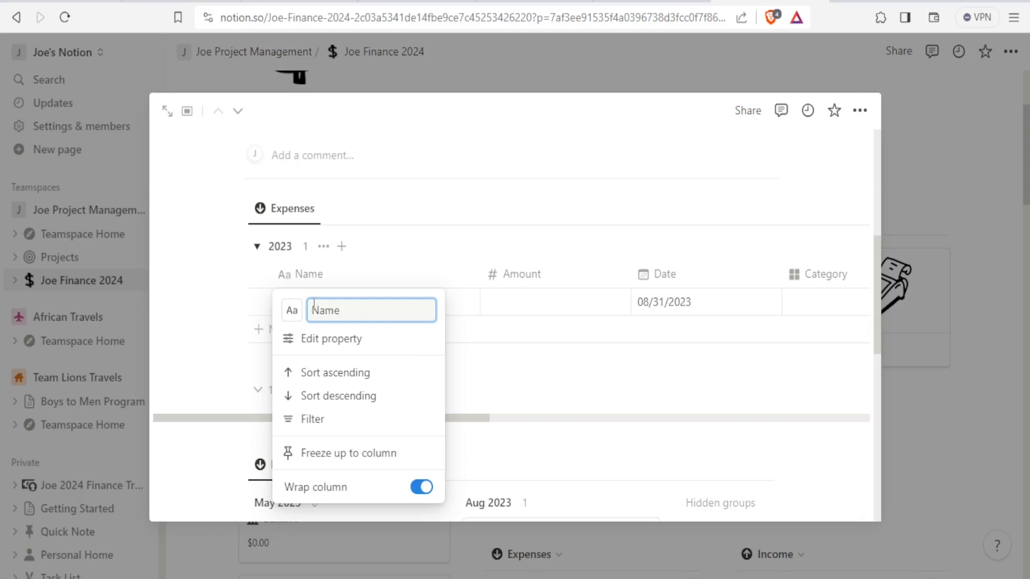
{"action": "type", "text": "ex[esnse"}
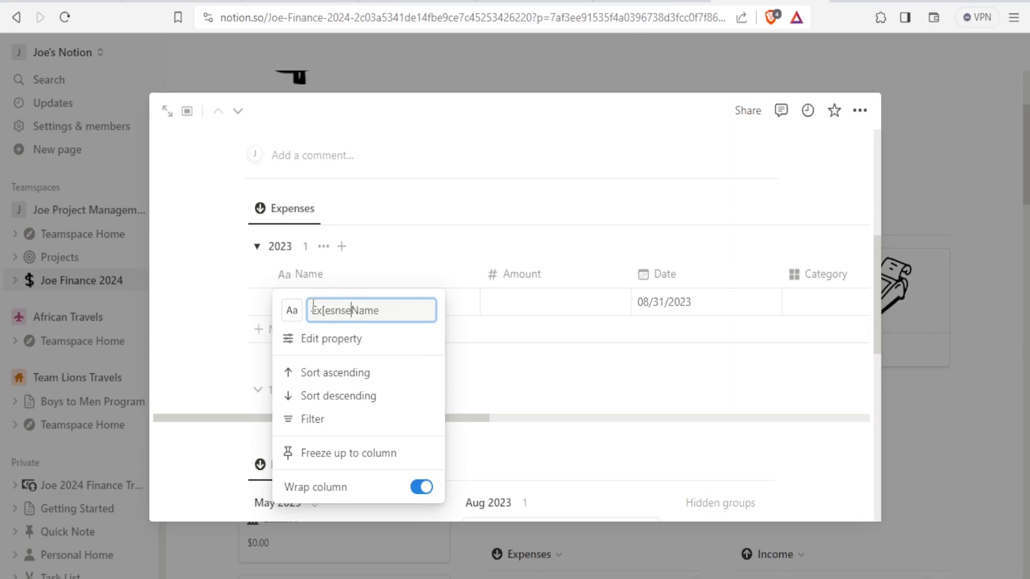
{"action": "key", "text": "BackSpace"}
{"action": "key", "text": "BackSpace"}
{"action": "key", "text": "BackSpace"}
{"action": "key", "text": "BackSpace"}
{"action": "type", "text": "pense"}
{"action": "key", "text": "Return"}
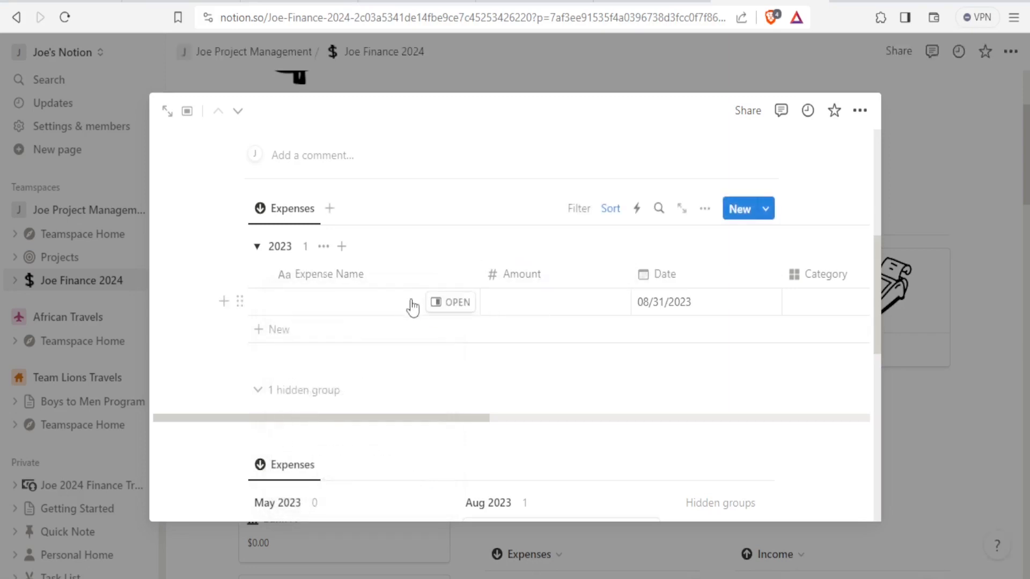
Fill in the 2023 expense row with the name "Travelled to Italy" and an amount of 500.
{"action": "left_click", "coordinate": [319, 314]}
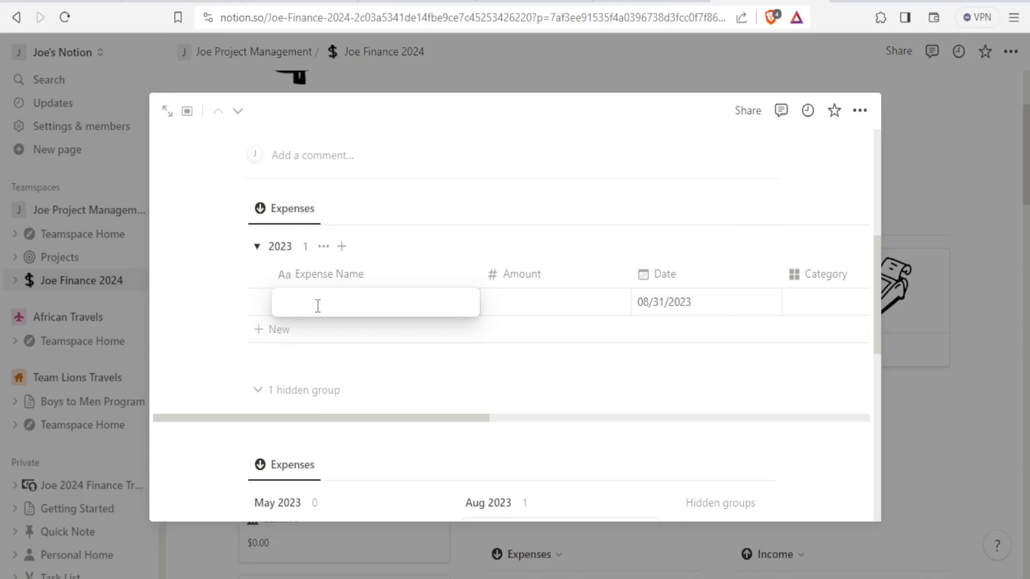
{"action": "type", "text": "Travelled to Italy"}
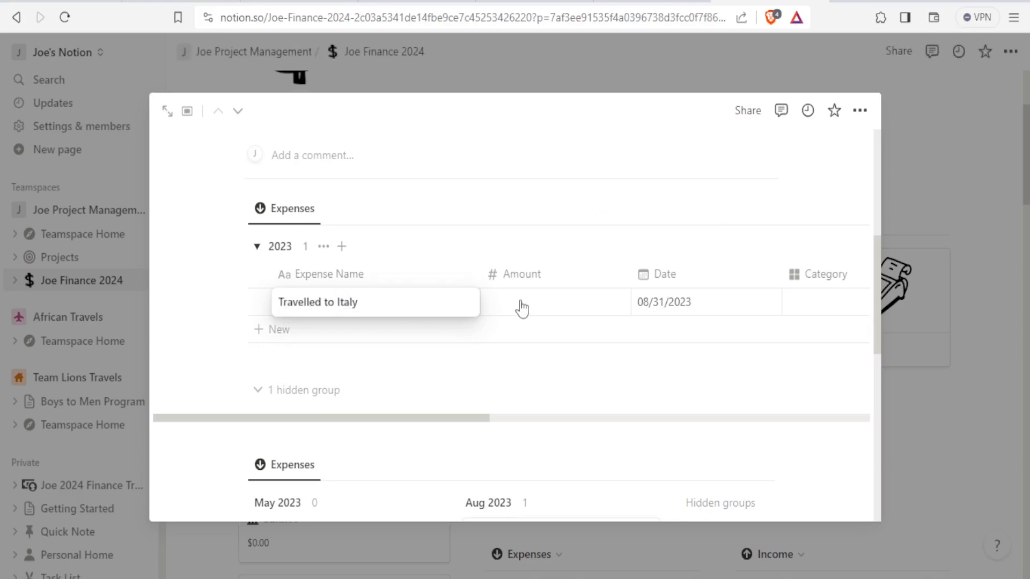
{"action": "key", "text": "Return"}
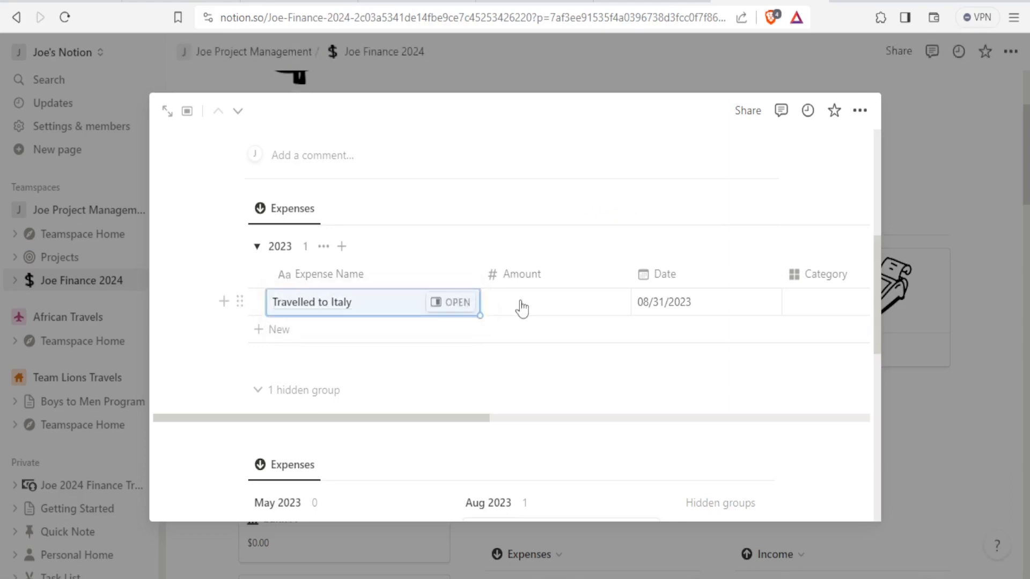
{"action": "left_click", "coordinate": [521, 305]}
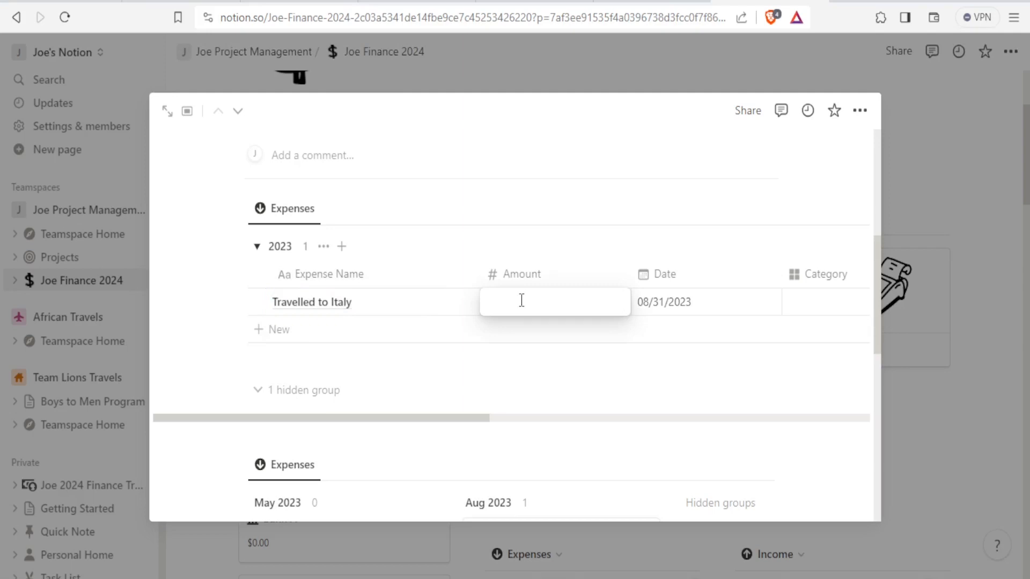
{"action": "type", "text": "500"}
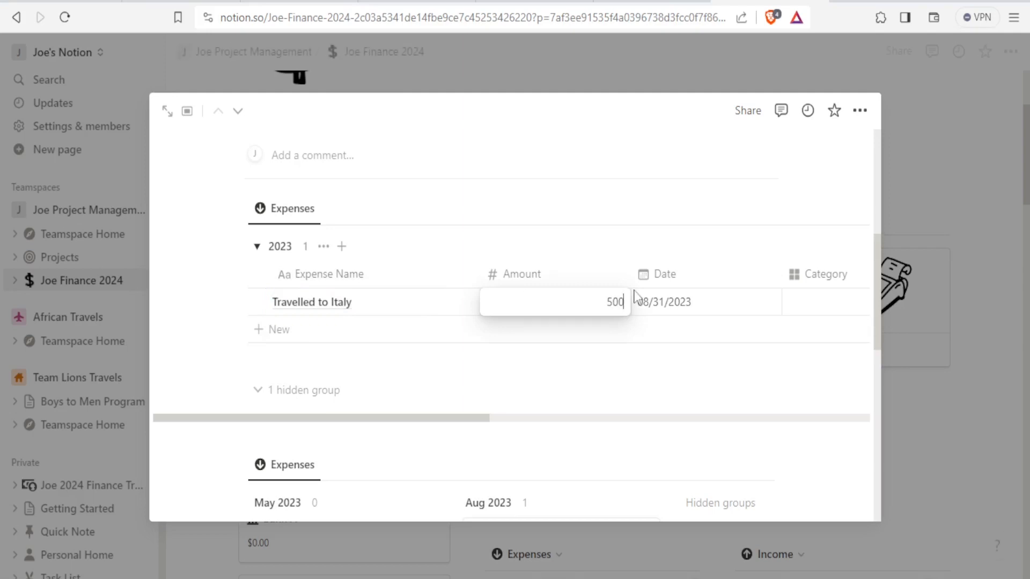
{"action": "key", "text": "Return"}
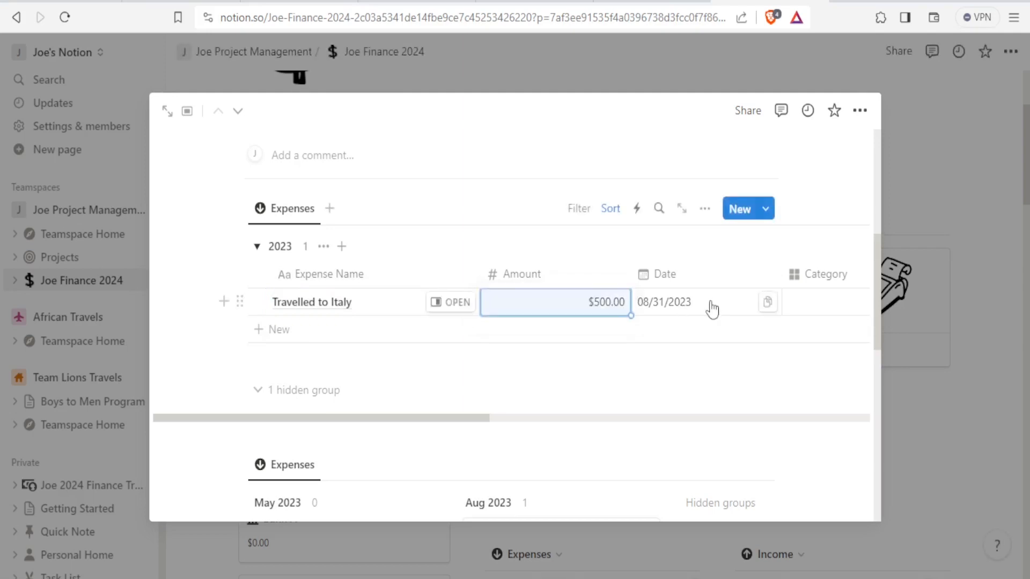
Set the category of the Italy travel expense to Transportation and look through that category's page.
{"action": "left_click", "coordinate": [820, 305]}
{"action": "left_click", "coordinate": [819, 305]}
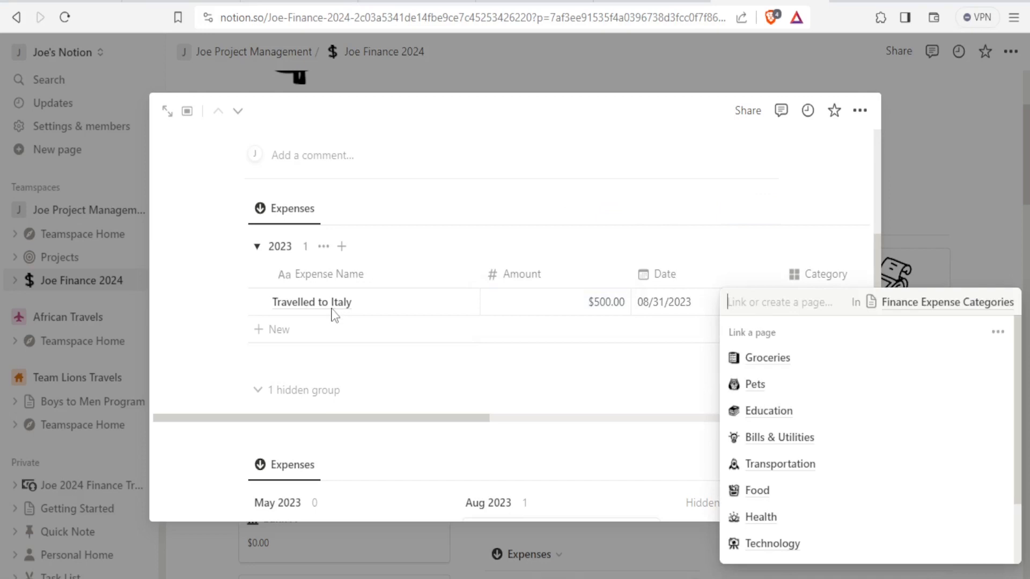
{"action": "left_click", "coordinate": [799, 474]}
{"action": "left_click", "coordinate": [773, 358]}
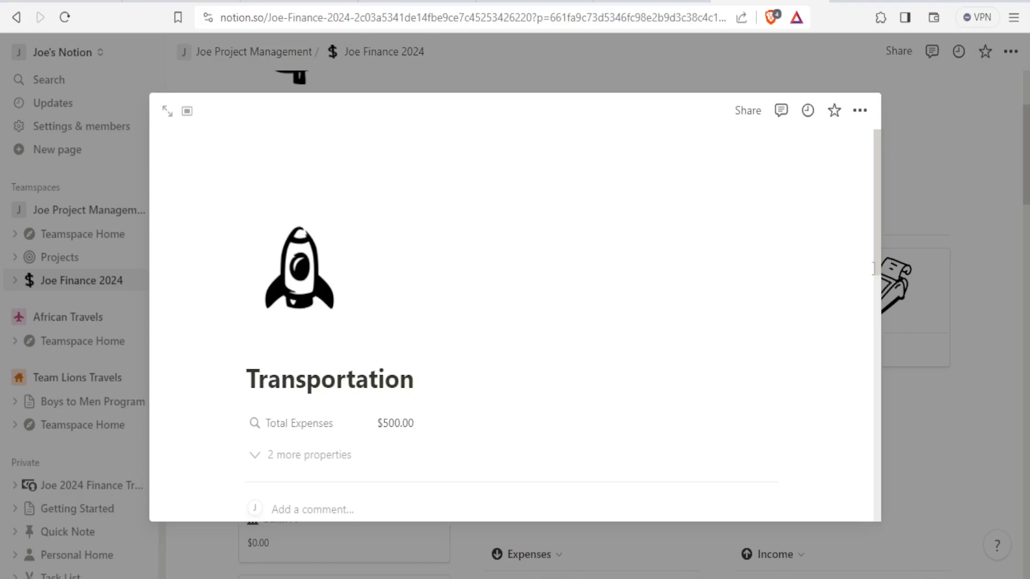
{"action": "left_click_drag", "start_coordinate": [875, 259], "coordinate": [909, 477]}
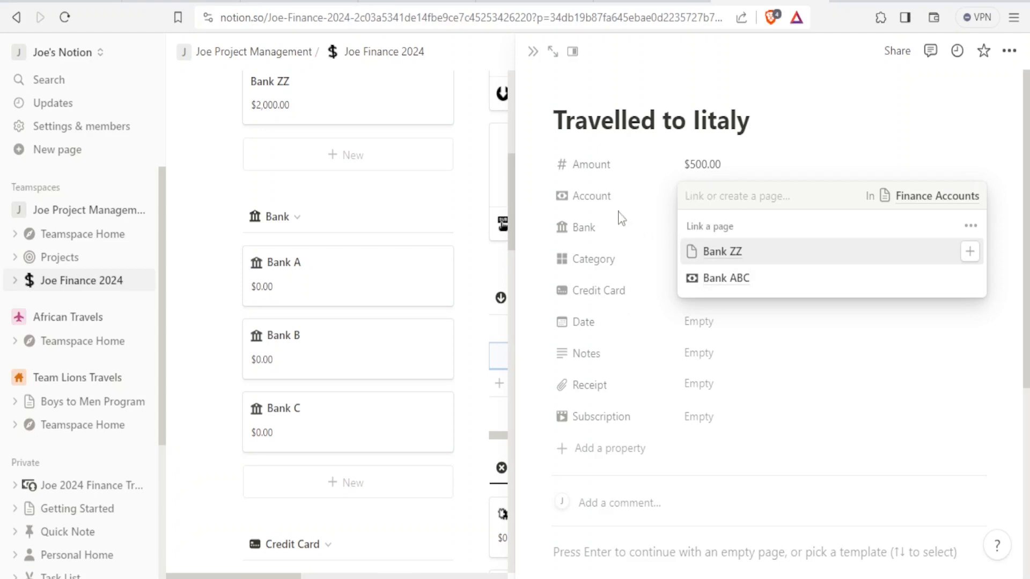
Link the Italy travel expense to the Bank ZZ account and check that account's details.
{"action": "left_click", "coordinate": [715, 258]}
{"action": "left_click", "coordinate": [715, 256]}
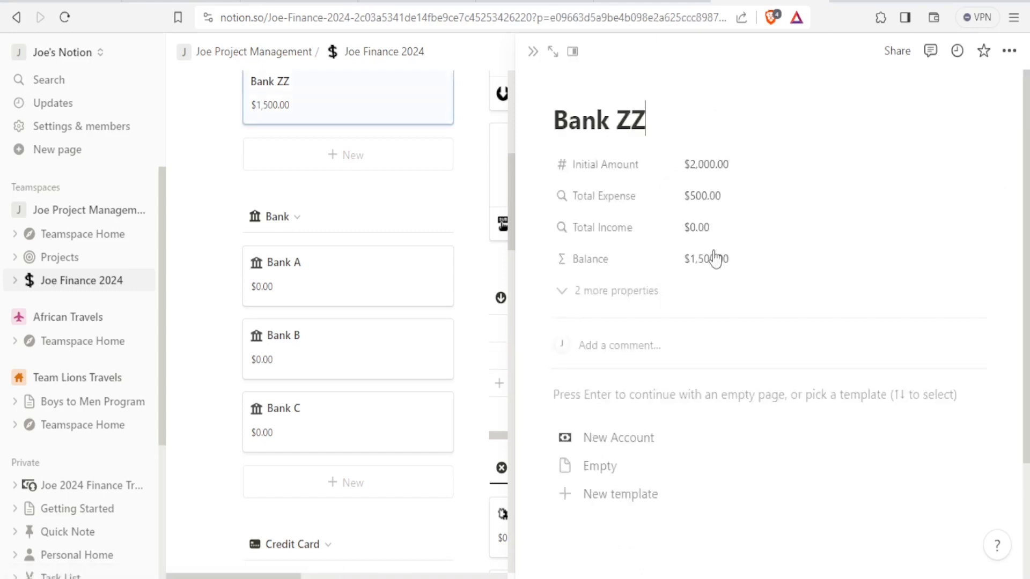
{"action": "key", "text": "Escape"}
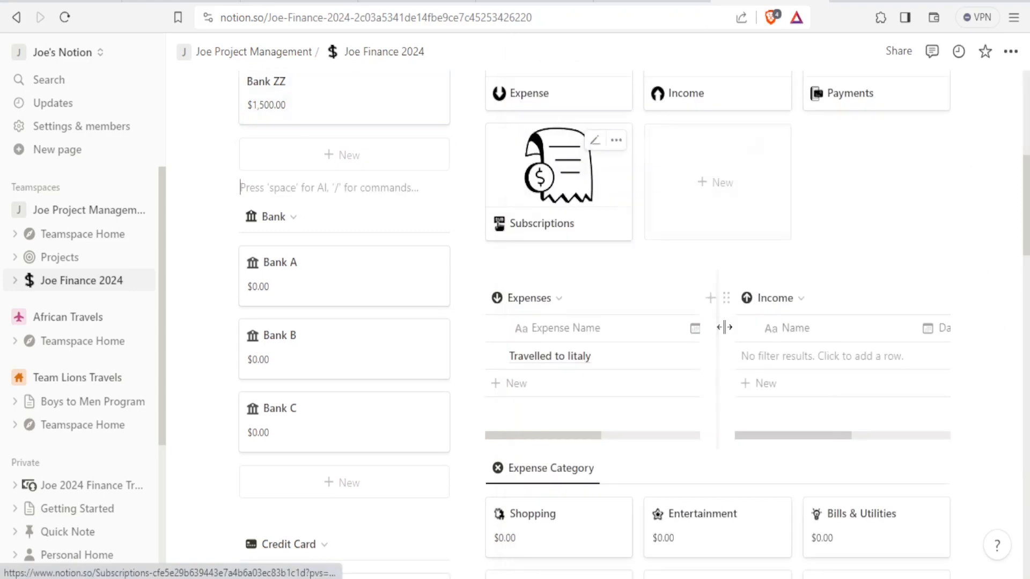
Look through the Income transactions page and its income categories, including Salary.
{"action": "scroll", "coordinate": [1026, 204], "scroll_direction": "up", "scroll_amount": 3}
{"action": "scroll", "coordinate": [1023, 206], "scroll_direction": "up", "scroll_amount": 2}
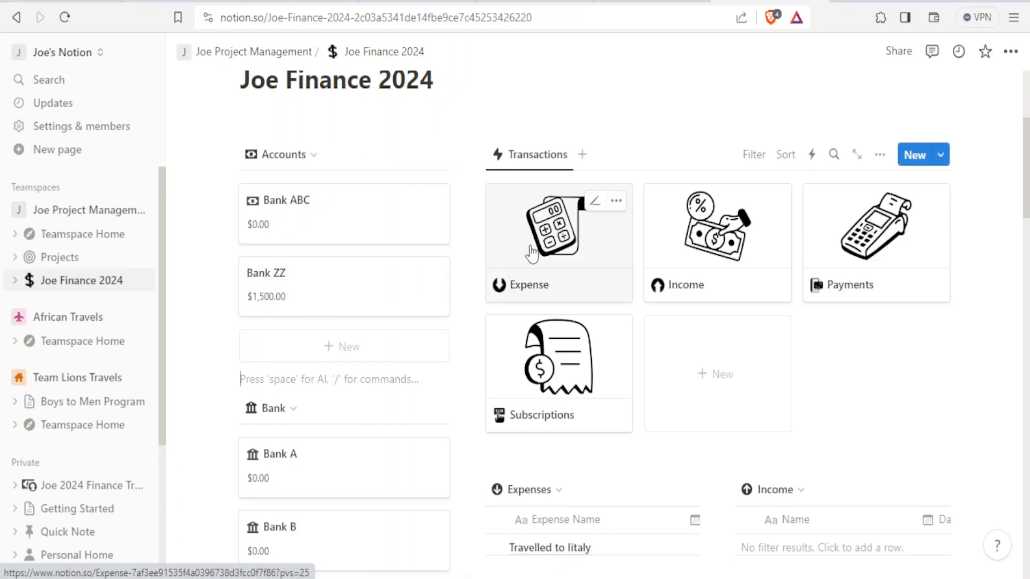
{"action": "left_click", "coordinate": [759, 250]}
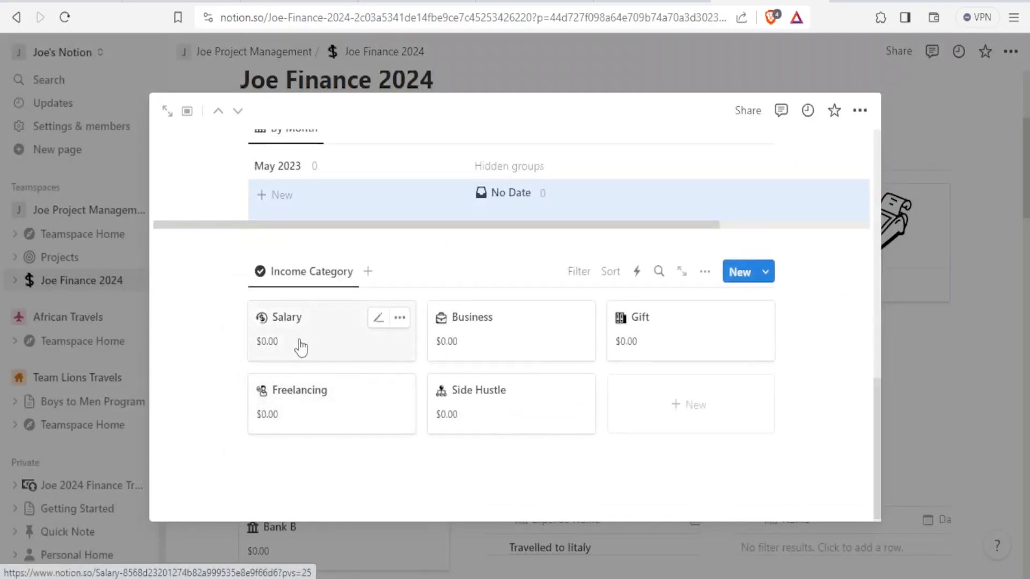
{"action": "left_click", "coordinate": [288, 346]}
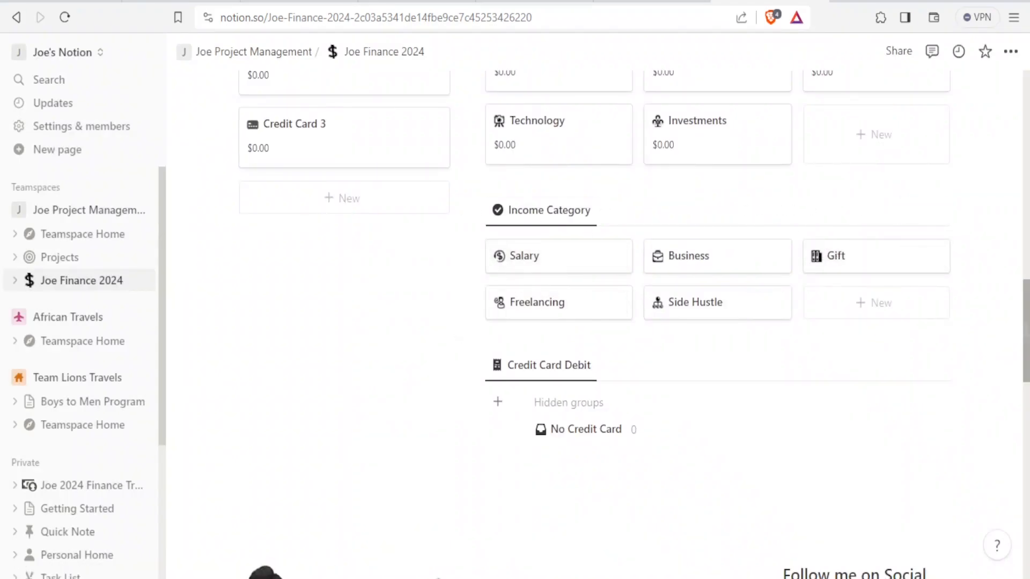
{"action": "scroll", "coordinate": [1018, 206], "scroll_direction": "up", "scroll_amount": 10}
{"action": "scroll", "coordinate": [1018, 206], "scroll_direction": "up", "scroll_amount": 5}
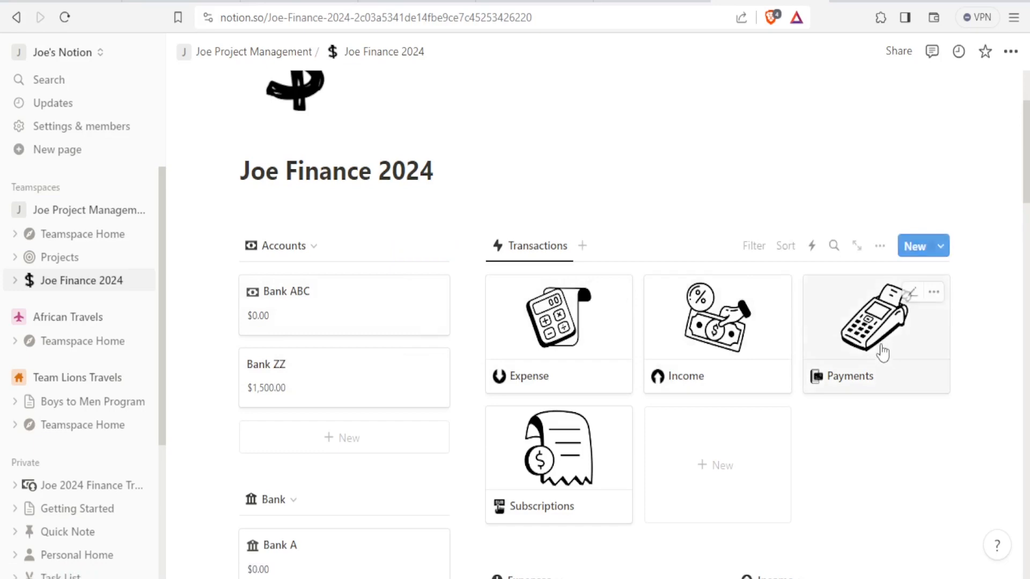
Add a 2023 income row named "salary comp A" with an amount of 50000 under the Salary income category.
{"action": "scroll", "coordinate": [780, 398], "scroll_direction": "down", "scroll_amount": 15}
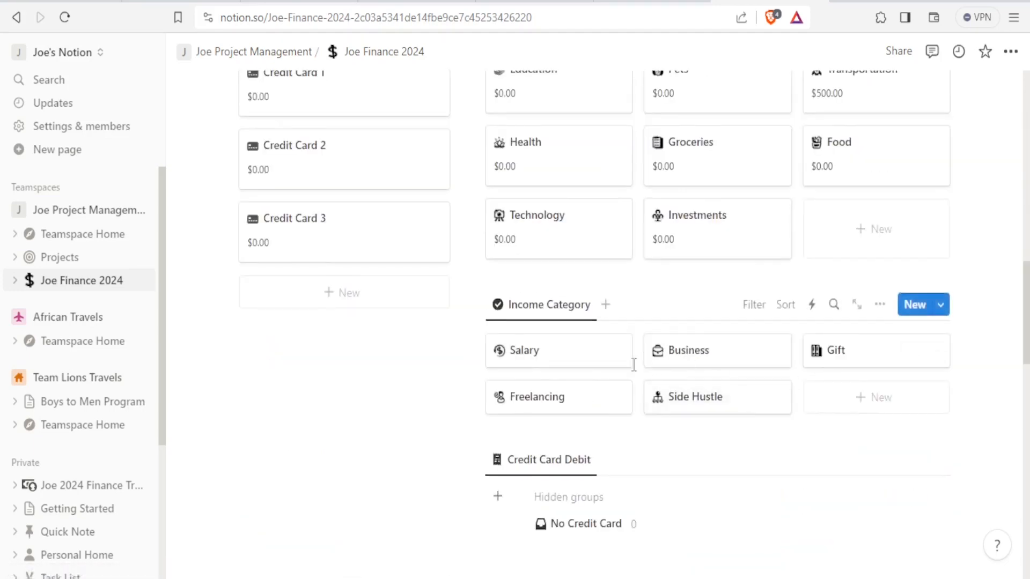
{"action": "left_click", "coordinate": [537, 354]}
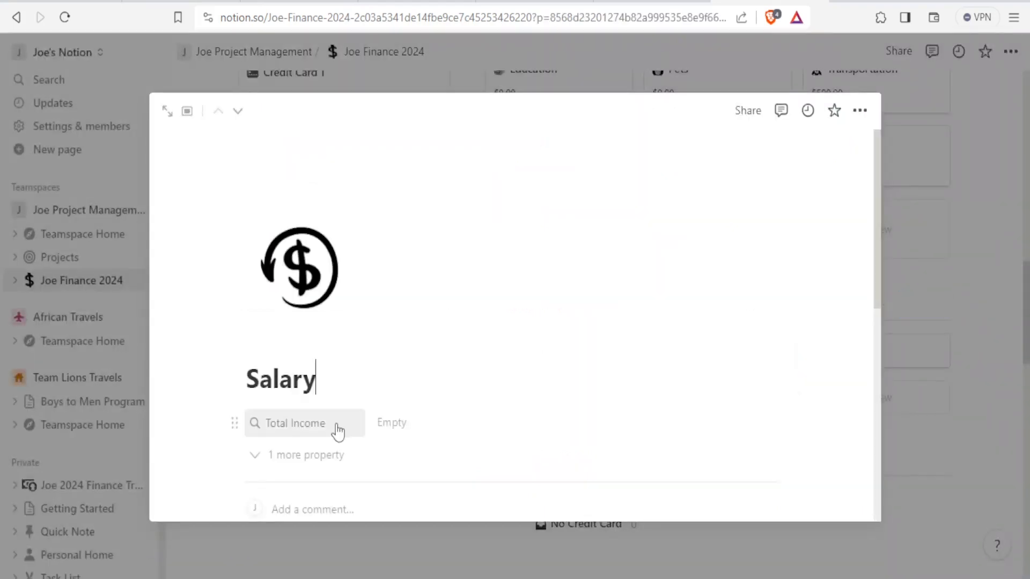
{"action": "left_click", "coordinate": [394, 429]}
{"action": "left_click", "coordinate": [286, 362]}
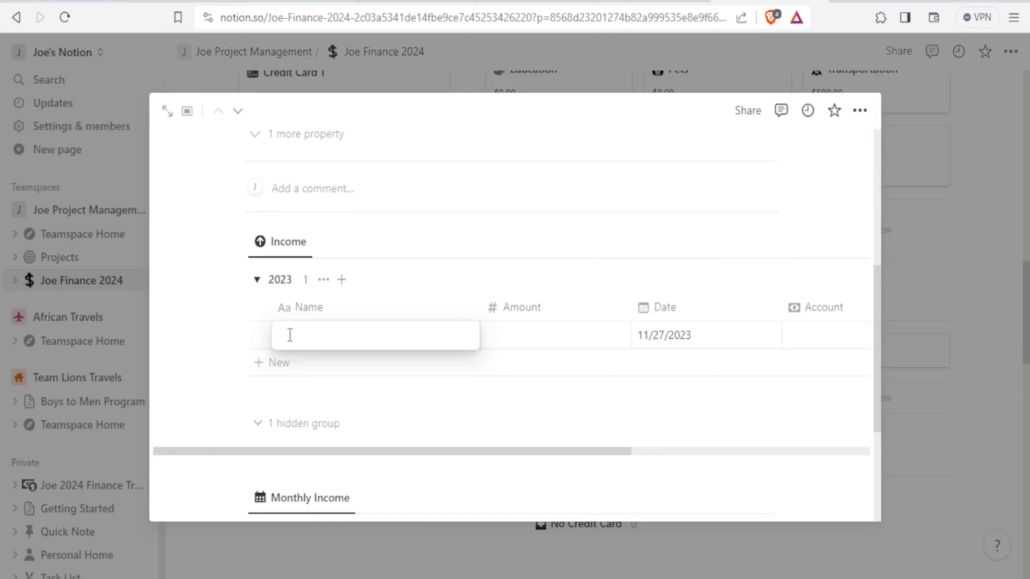
{"action": "type", "text": "G"}
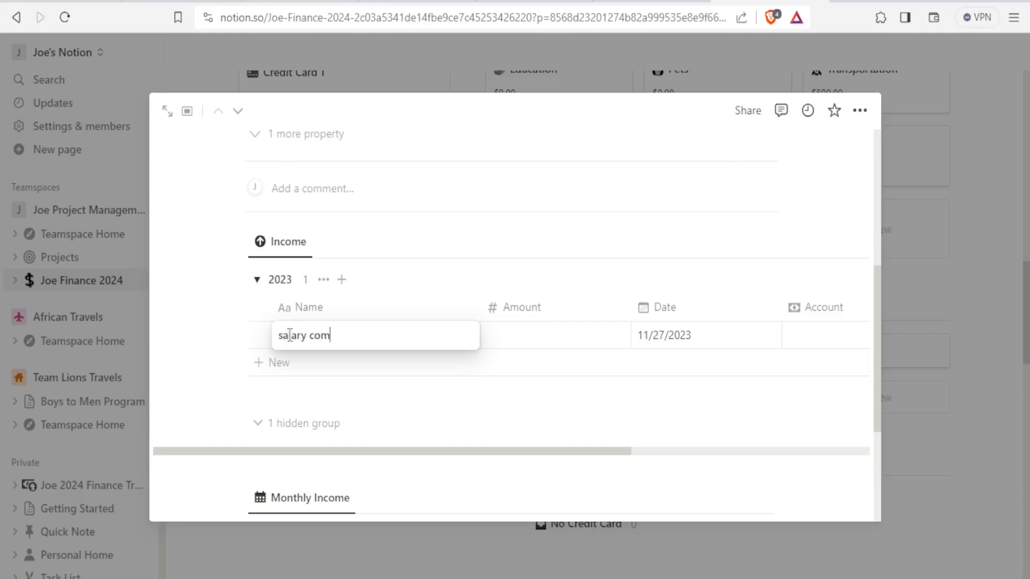
{"action": "left_click", "coordinate": [535, 339]}
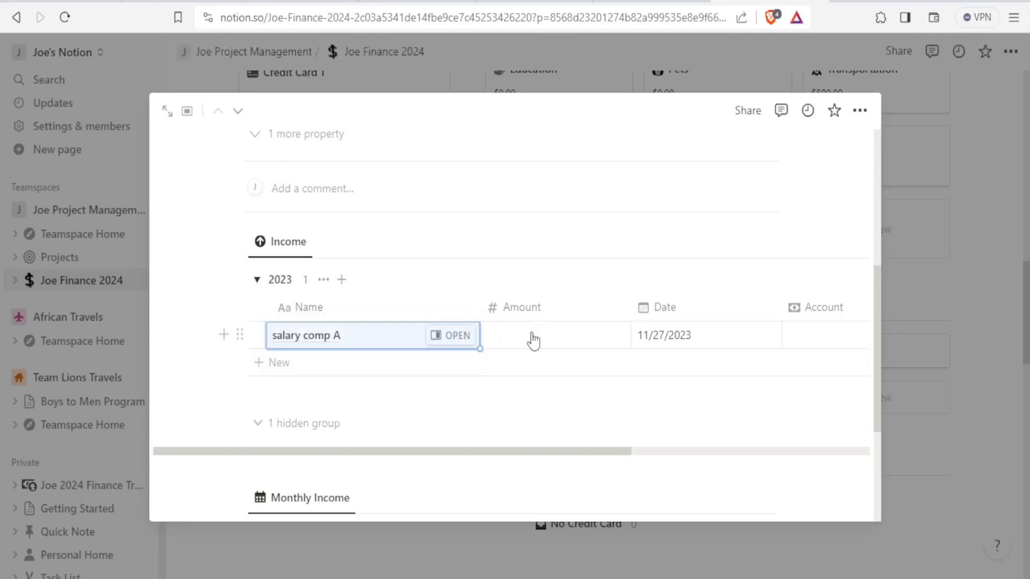
{"action": "left_click", "coordinate": [533, 333]}
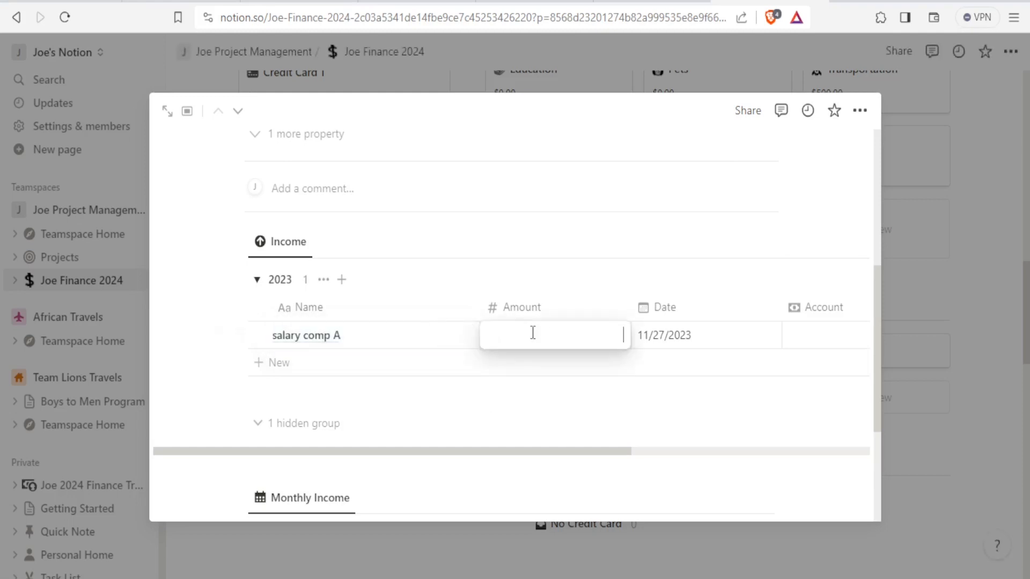
{"action": "type", "text": "50000"}
{"action": "key", "text": "Return"}
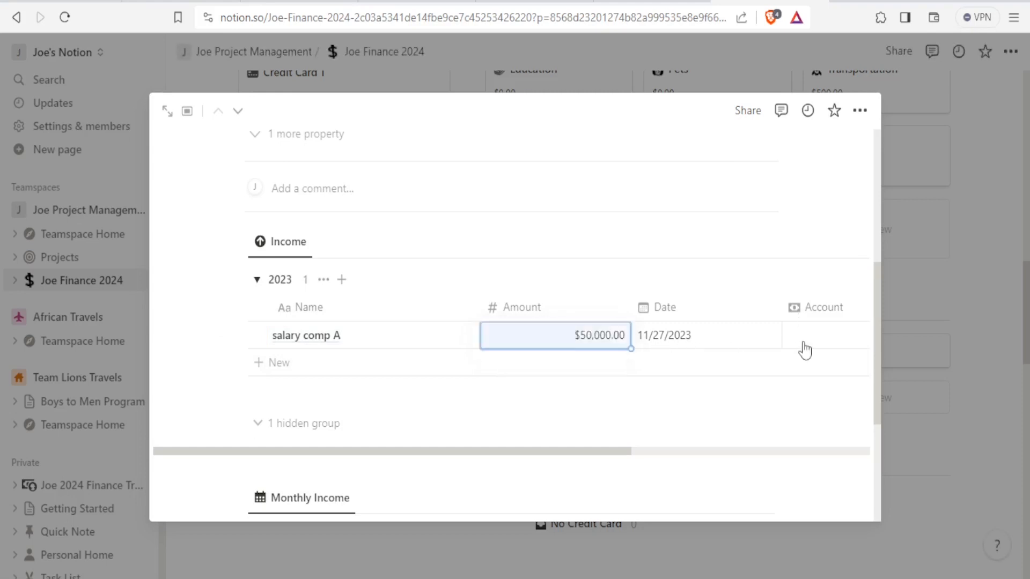
Link the salary income to the Bank ABC account and return to the finance dashboard.
{"action": "left_click", "coordinate": [807, 344]}
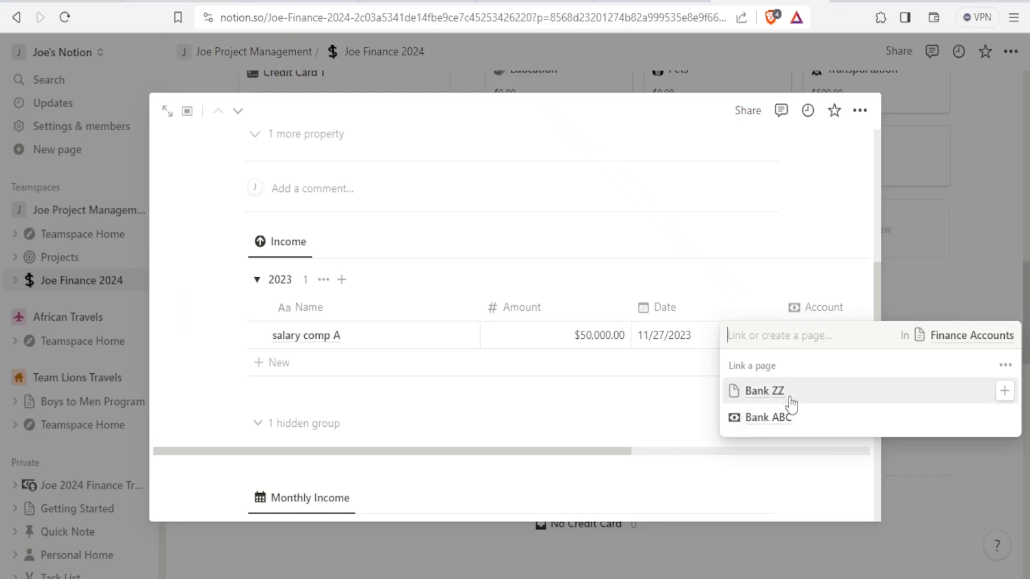
{"action": "left_click", "coordinate": [767, 423]}
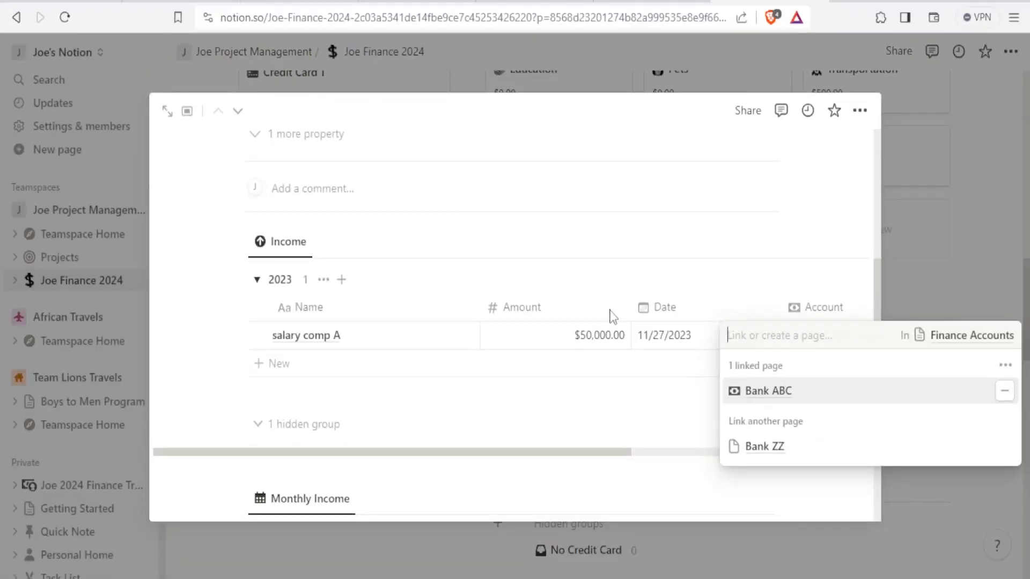
{"action": "key", "text": "Escape"}
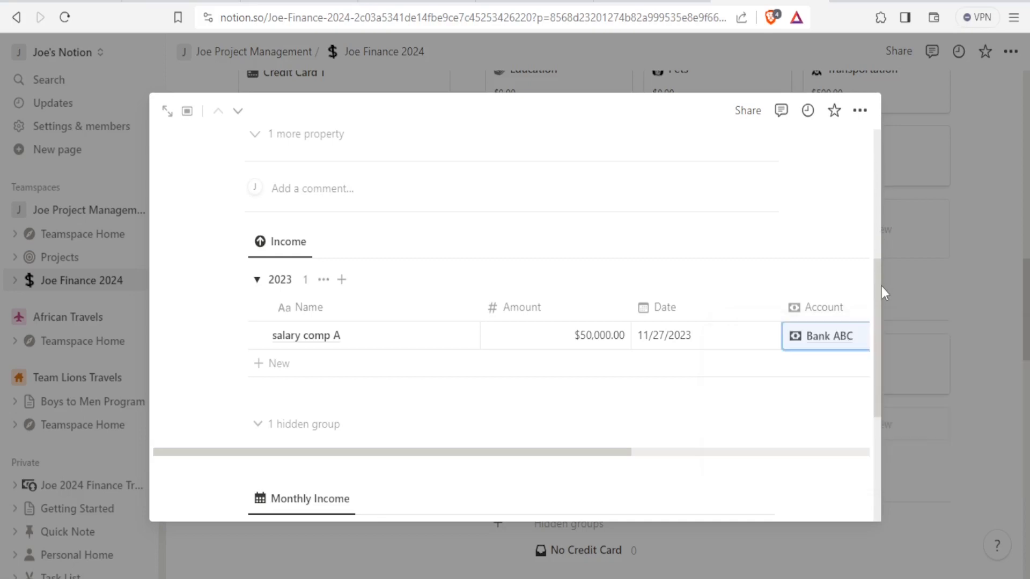
{"action": "left_click", "coordinate": [931, 282]}
Check the Bank ABC balance, the Income table and the Salary category on the finance dashboard.
{"action": "scroll", "coordinate": [809, 260], "scroll_direction": "up", "scroll_amount": 5}
{"action": "scroll", "coordinate": [810, 255], "scroll_direction": "up", "scroll_amount": 8}
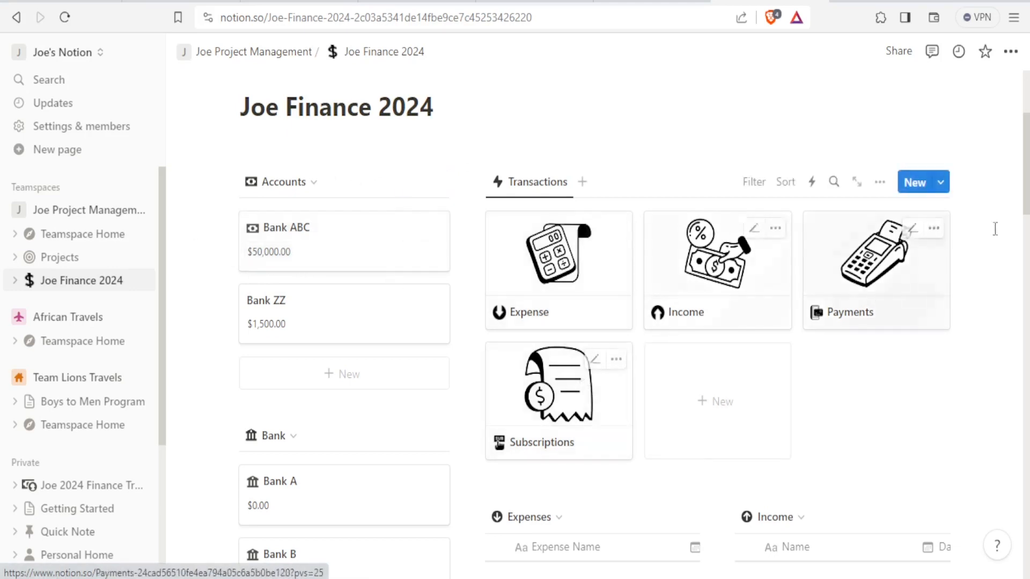
{"action": "scroll", "coordinate": [590, 322], "scroll_direction": "down", "scroll_amount": 5}
{"action": "scroll", "coordinate": [590, 322], "scroll_direction": "down", "scroll_amount": 7}
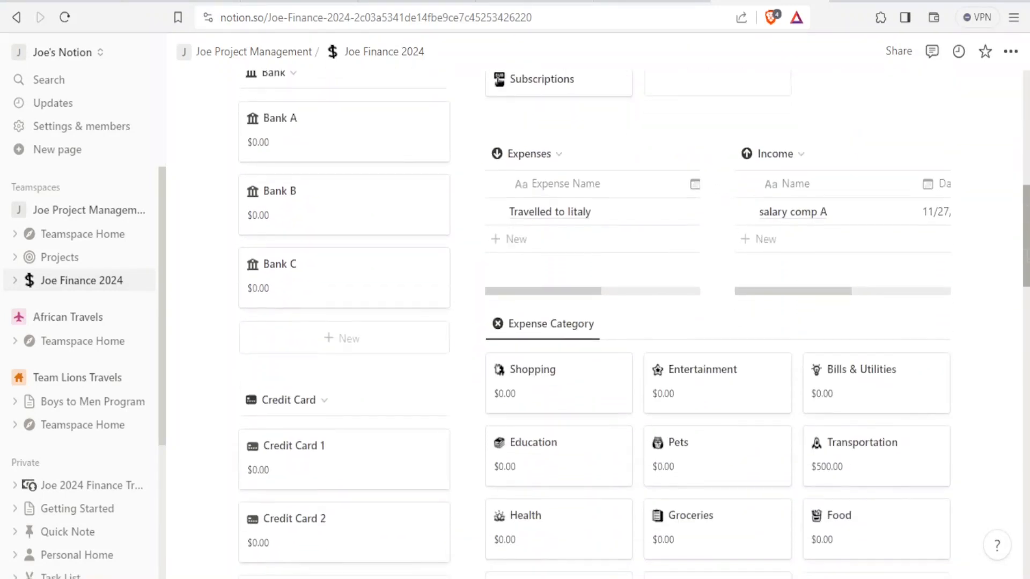
{"action": "scroll", "coordinate": [644, 324], "scroll_direction": "down", "scroll_amount": 4}
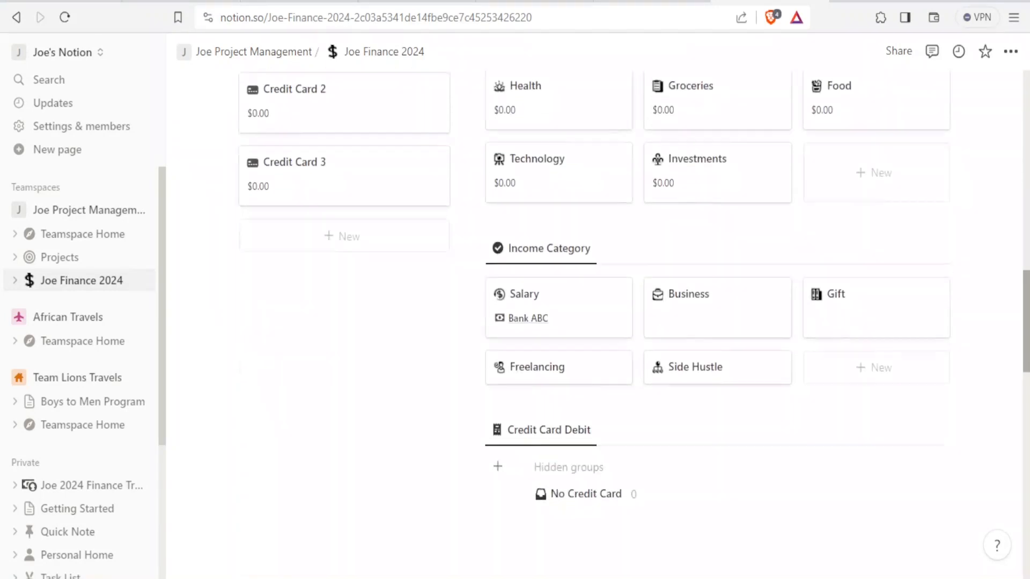
{"action": "scroll", "coordinate": [644, 324], "scroll_direction": "up", "scroll_amount": 8}
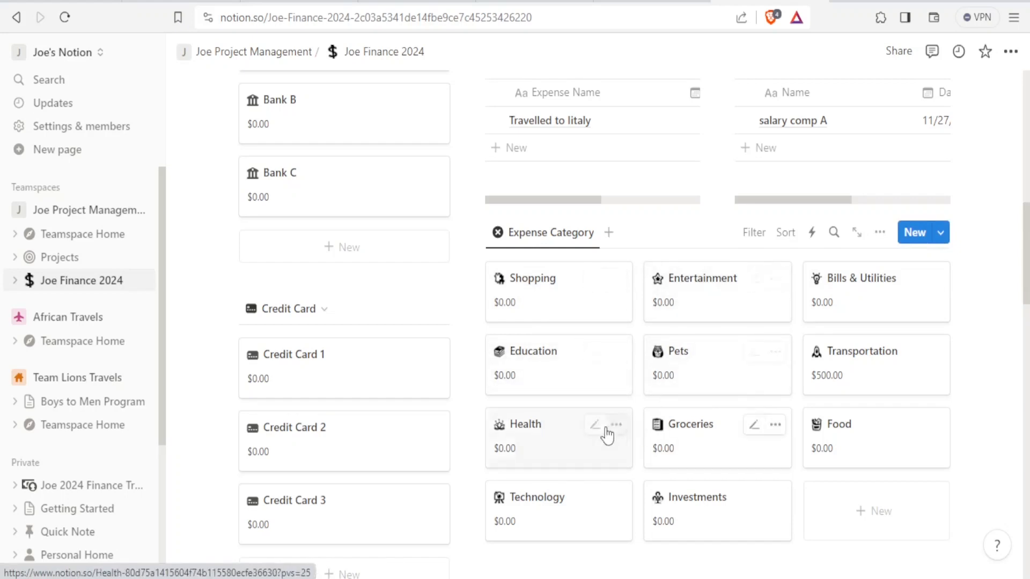
Add a 2023 expense named "Certificate" with an amount of 250 under the Education expense category.
{"action": "left_click", "coordinate": [546, 370]}
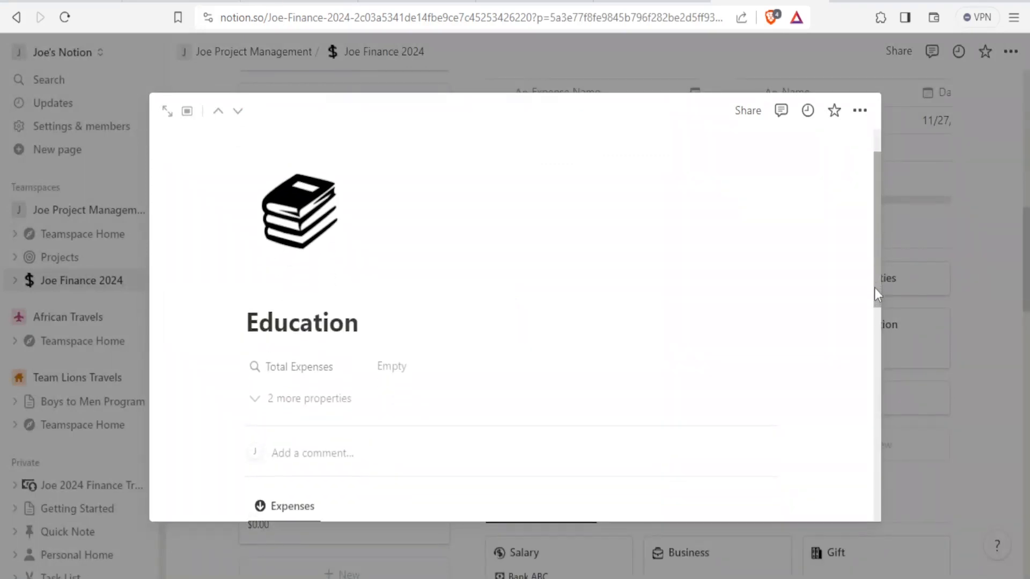
{"action": "left_click_drag", "start_coordinate": [876, 315], "coordinate": [880, 382]}
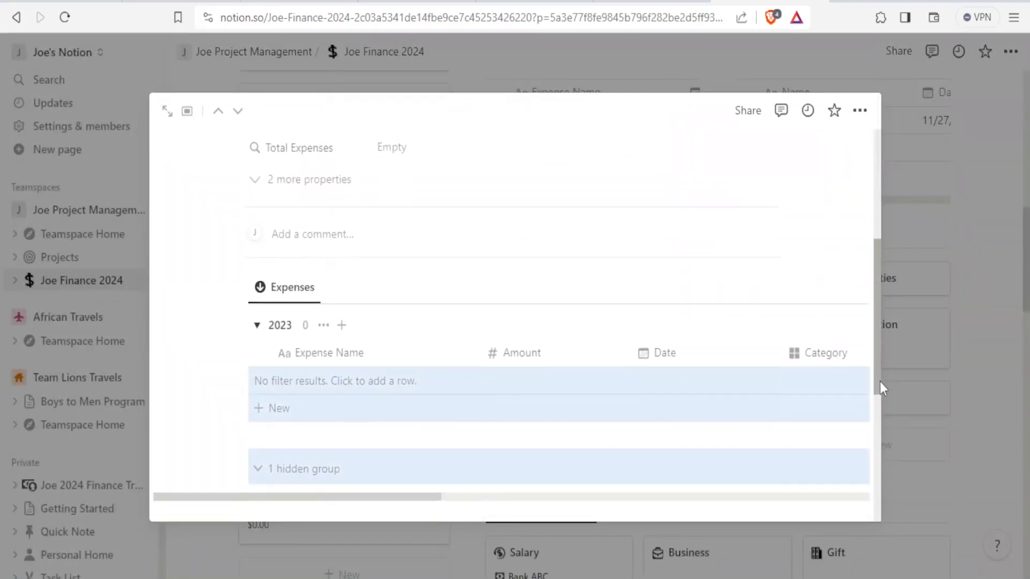
{"action": "left_click", "coordinate": [193, 395]}
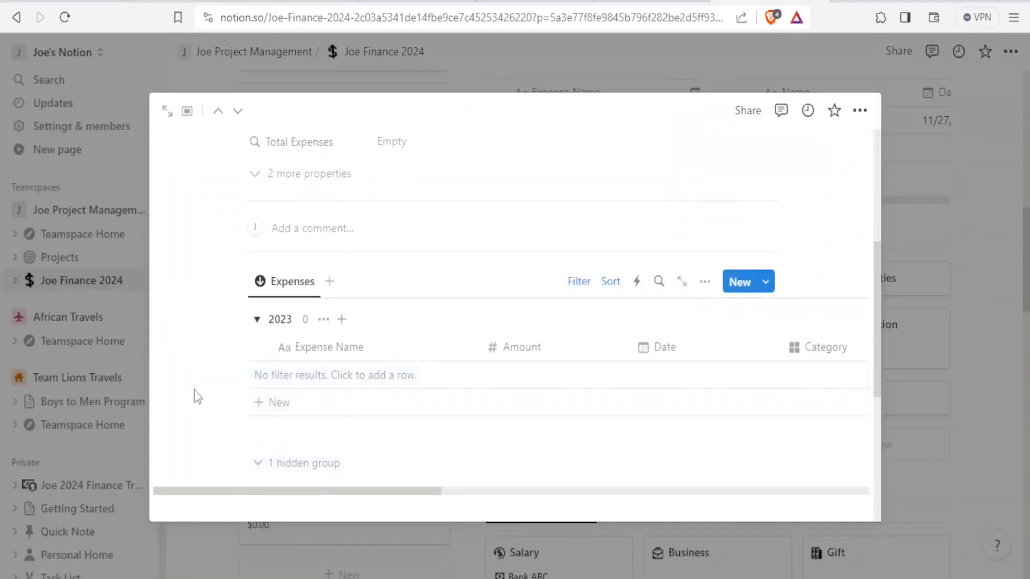
{"action": "left_click", "coordinate": [283, 401]}
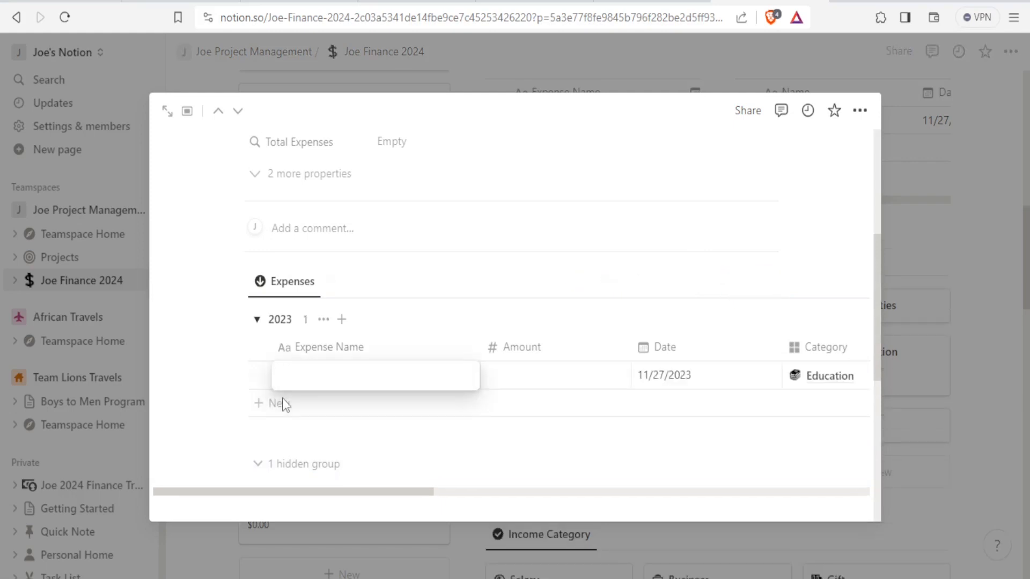
{"action": "type", "text": "Certificate"}
{"action": "key", "text": "Return"}
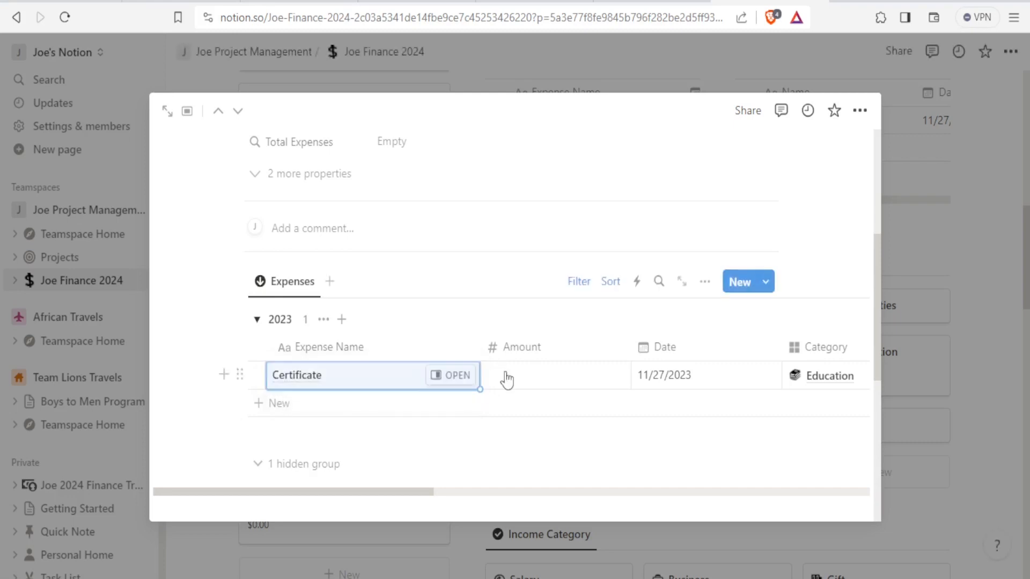
{"action": "left_click", "coordinate": [515, 379]}
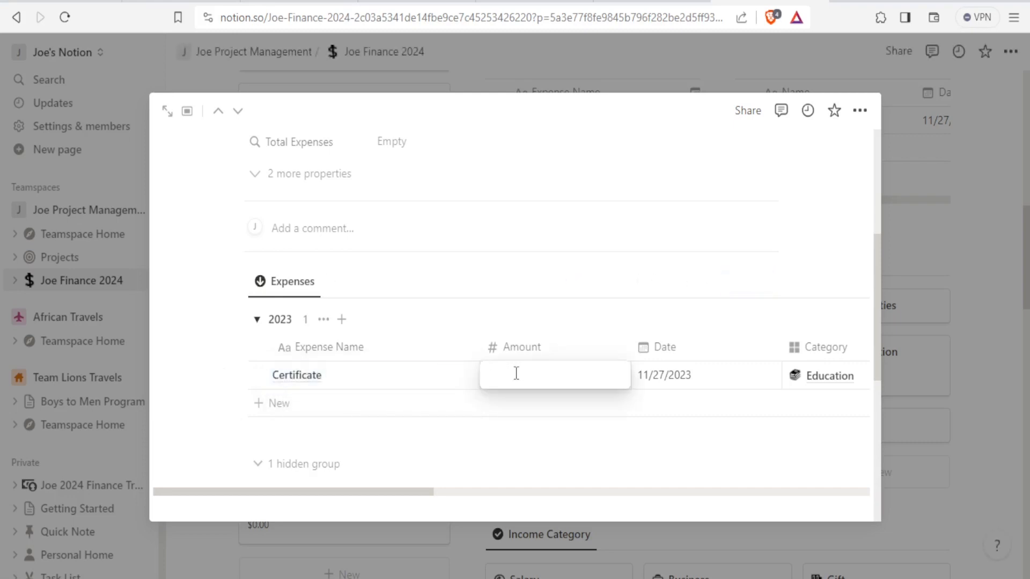
{"action": "type", "text": "250"}
{"action": "key", "text": "Return"}
Link the Certificate expense to the Adobe subscription and open that subscription's page.
{"action": "left_click_drag", "start_coordinate": [407, 492], "coordinate": [558, 490]}
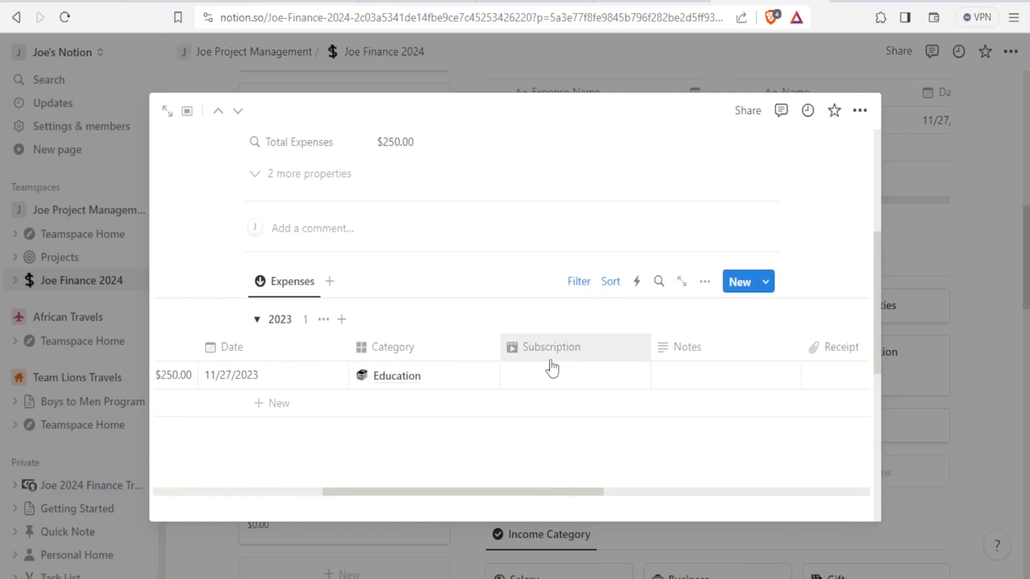
{"action": "left_click", "coordinate": [549, 370]}
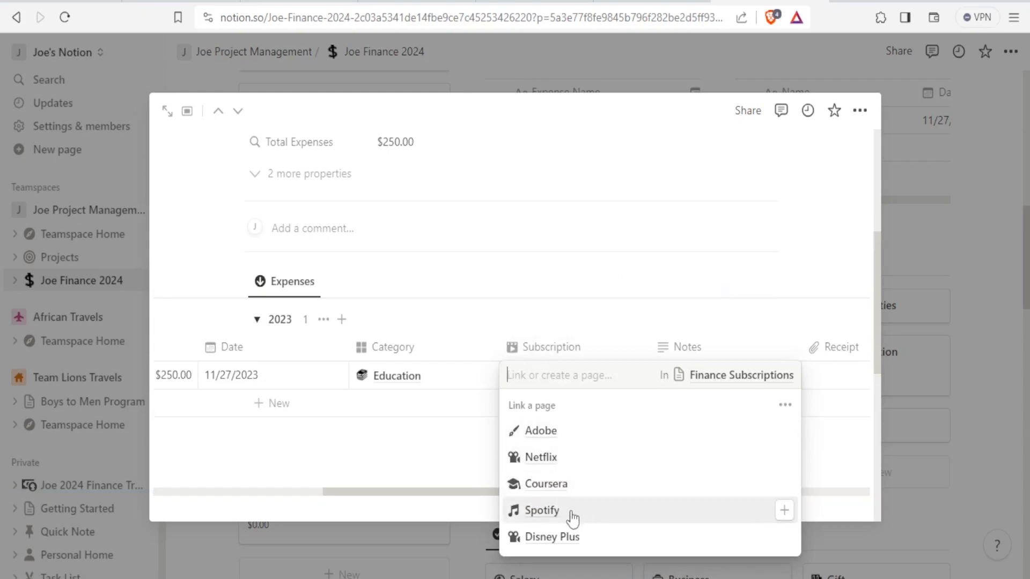
{"action": "left_click", "coordinate": [548, 433]}
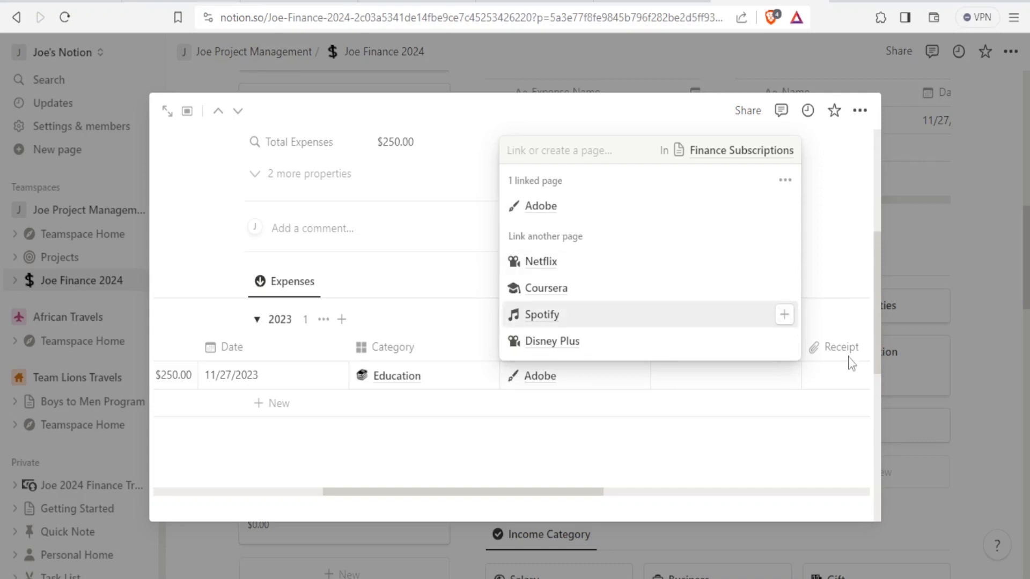
{"action": "left_click", "coordinate": [542, 207]}
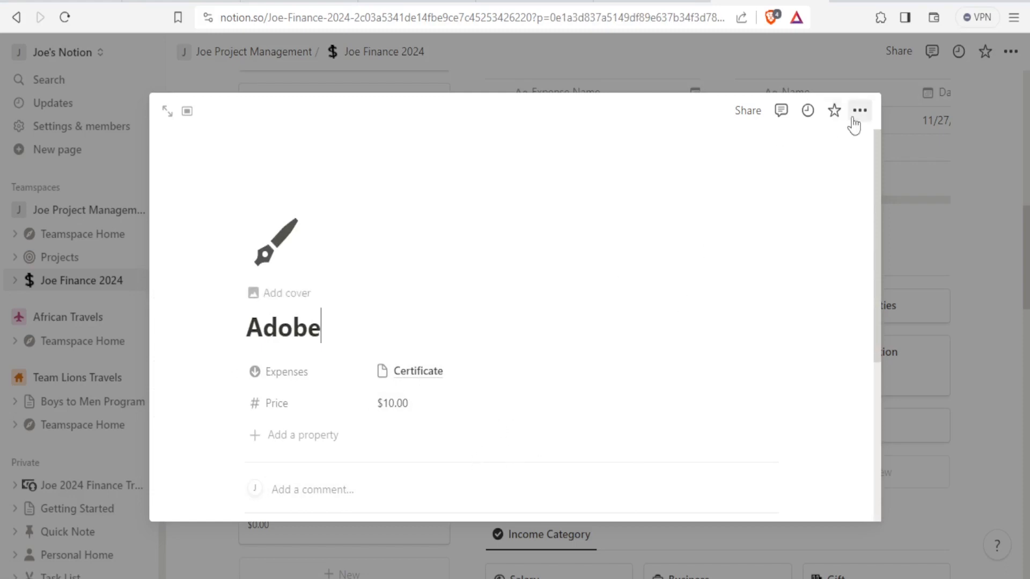
Link the Certificate expense to the Bank ABC account, check that account's expenses and balance, and close its page.
{"action": "left_click_drag", "start_coordinate": [876, 168], "coordinate": [880, 350]}
{"action": "left_click_drag", "start_coordinate": [503, 412], "coordinate": [735, 421]}
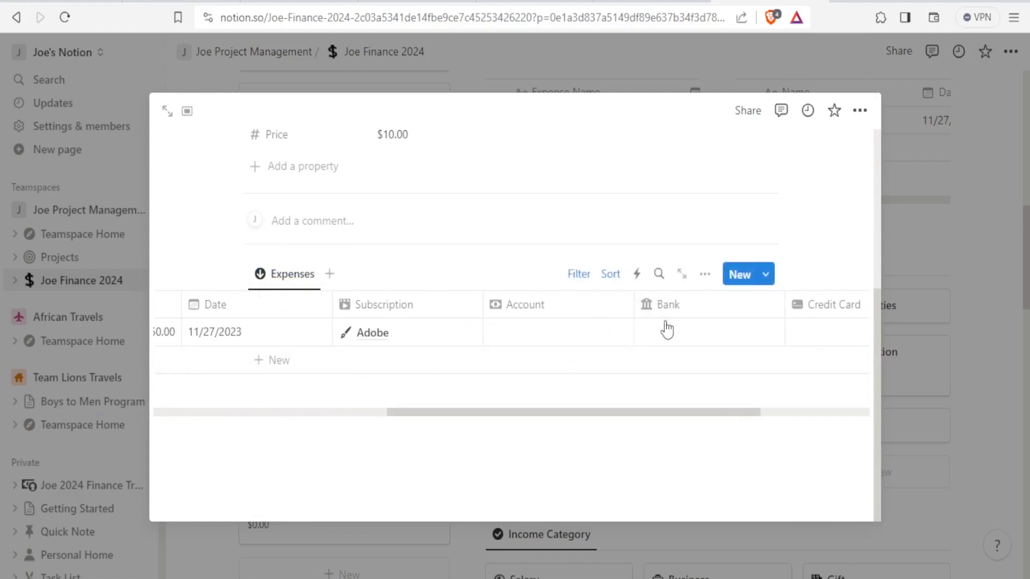
{"action": "left_click", "coordinate": [550, 334]}
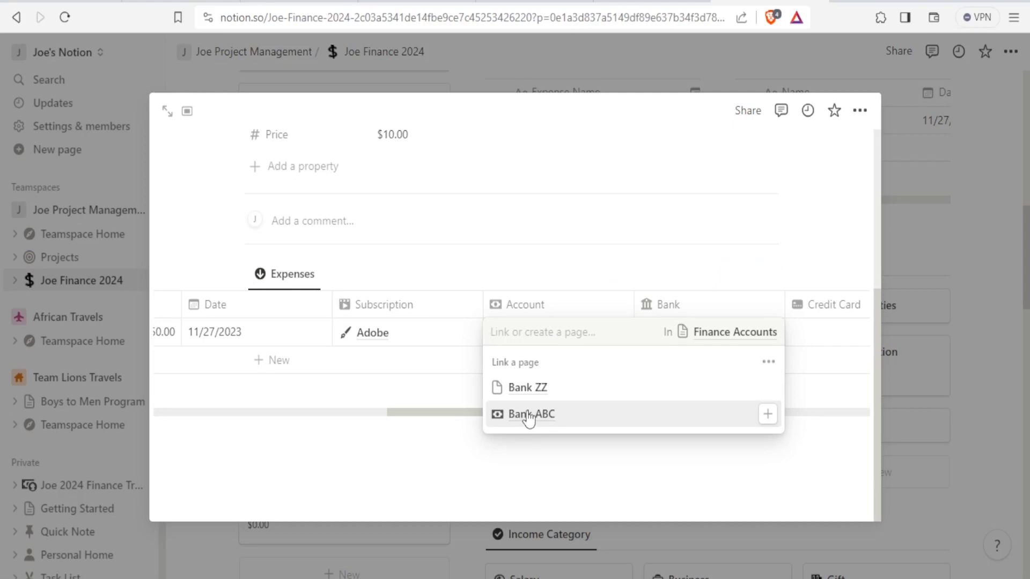
{"action": "left_click", "coordinate": [528, 416]}
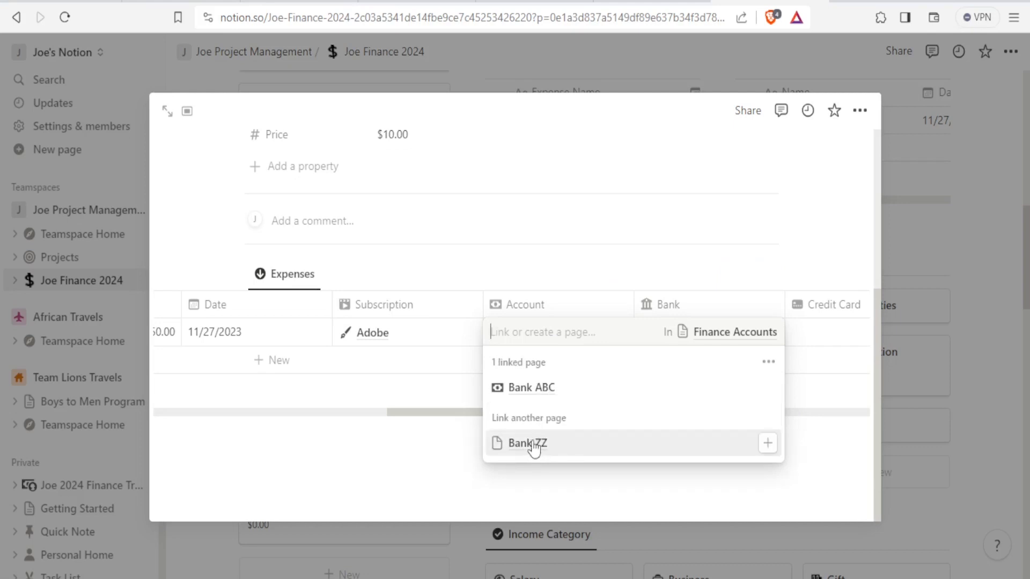
{"action": "left_click", "coordinate": [523, 394]}
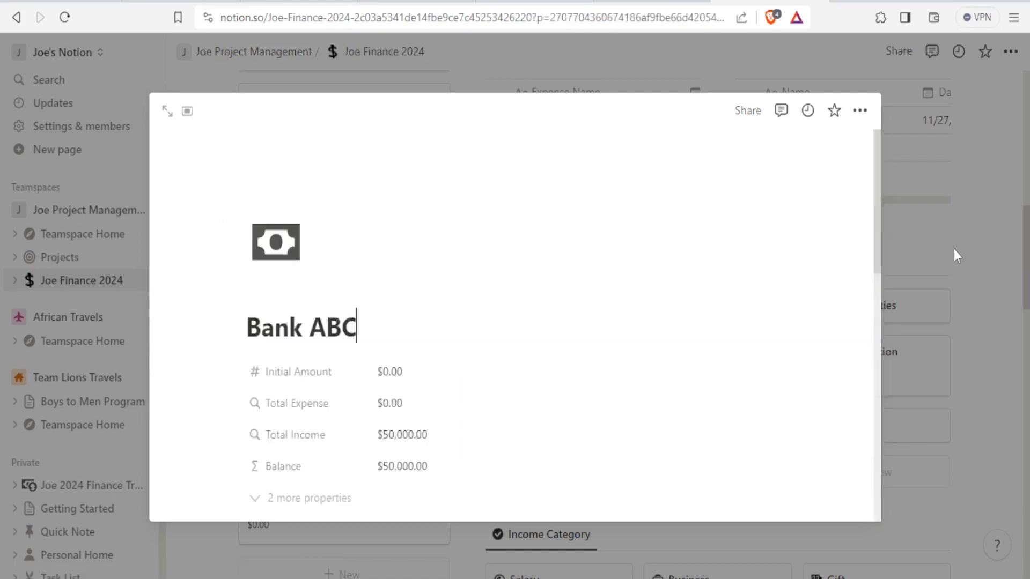
{"action": "scroll", "coordinate": [400, 344], "scroll_direction": "down", "scroll_amount": 7}
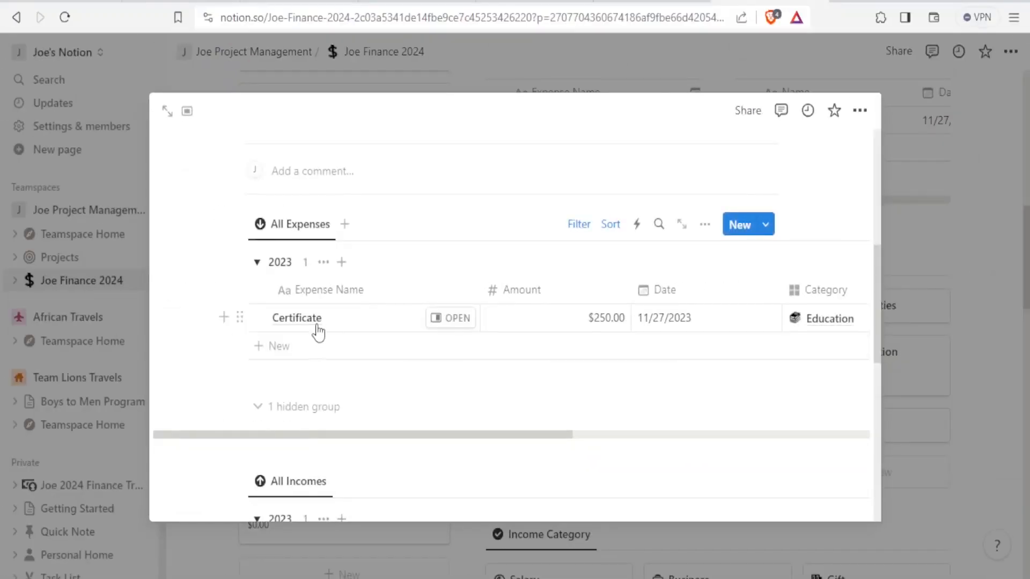
{"action": "left_click_drag", "start_coordinate": [877, 303], "coordinate": [860, 225]}
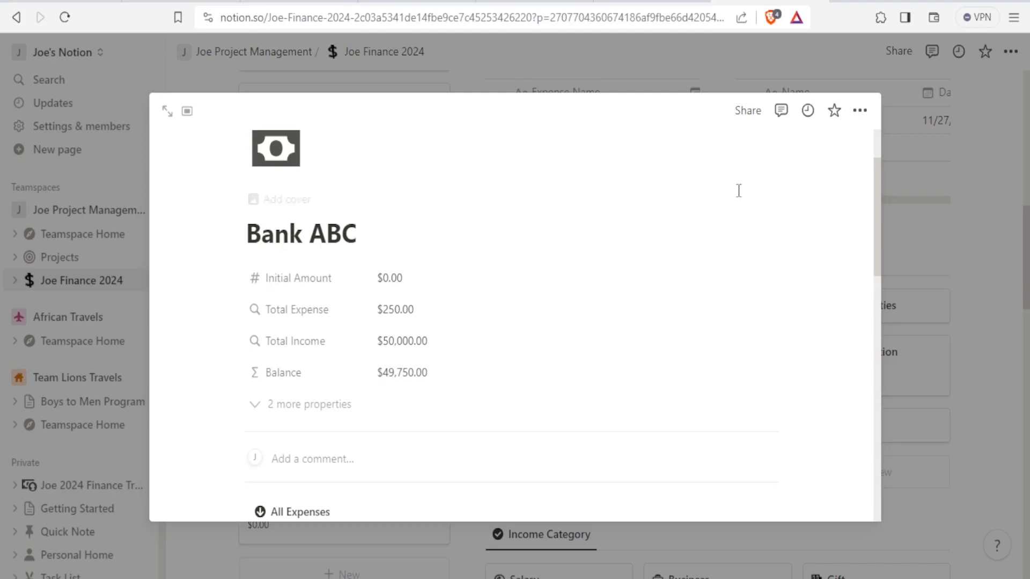
{"action": "left_click", "coordinate": [960, 127]}
{"action": "left_click", "coordinate": [961, 127]}
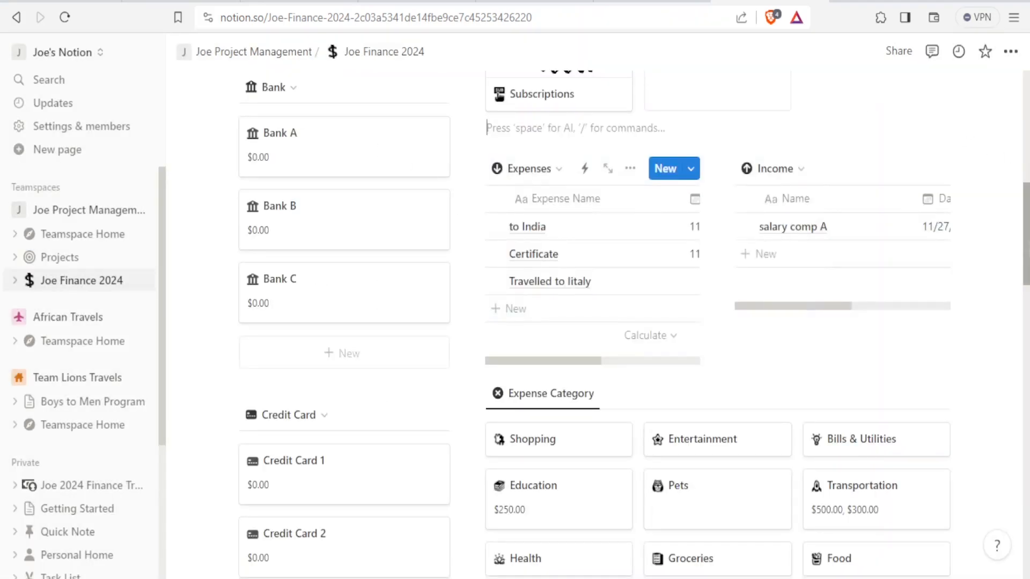
Review the account balances, the Expenses table and the expense and income categories across the dashboard.
{"action": "scroll", "coordinate": [1020, 154], "scroll_direction": "up", "scroll_amount": 8}
{"action": "scroll", "coordinate": [1020, 154], "scroll_direction": "down", "scroll_amount": 2}
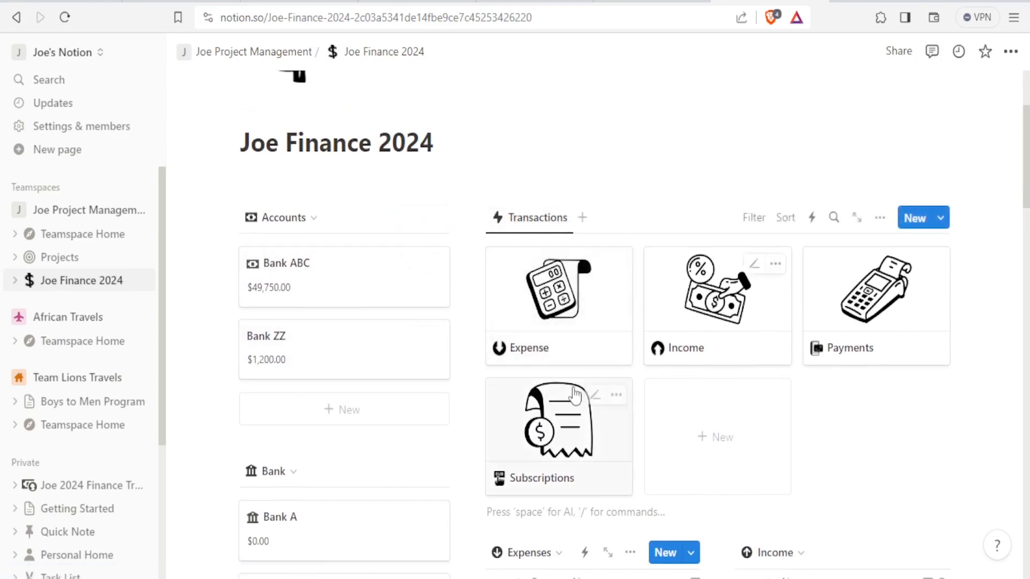
{"action": "scroll", "coordinate": [596, 322], "scroll_direction": "down", "scroll_amount": 7}
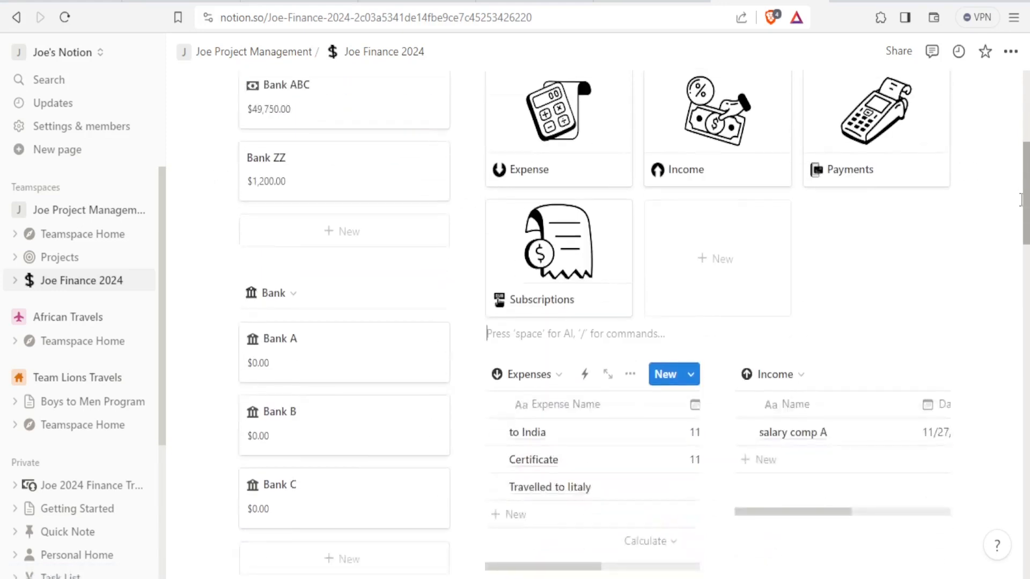
{"action": "scroll", "coordinate": [596, 322], "scroll_direction": "down", "scroll_amount": 5}
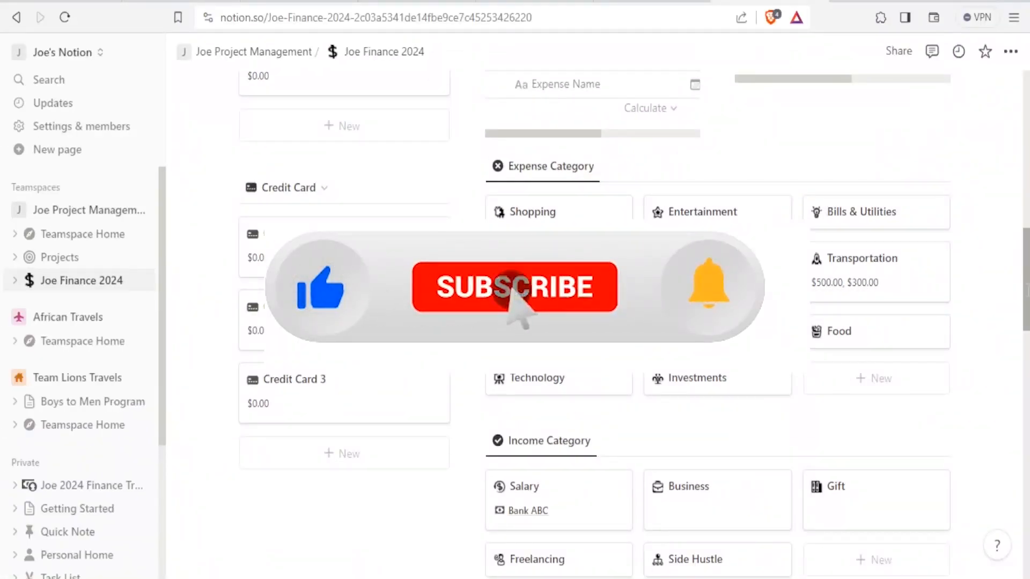
{"action": "scroll", "coordinate": [595, 322], "scroll_direction": "down", "scroll_amount": 4}
{"action": "scroll", "coordinate": [754, 237], "scroll_direction": "down", "scroll_amount": 4}
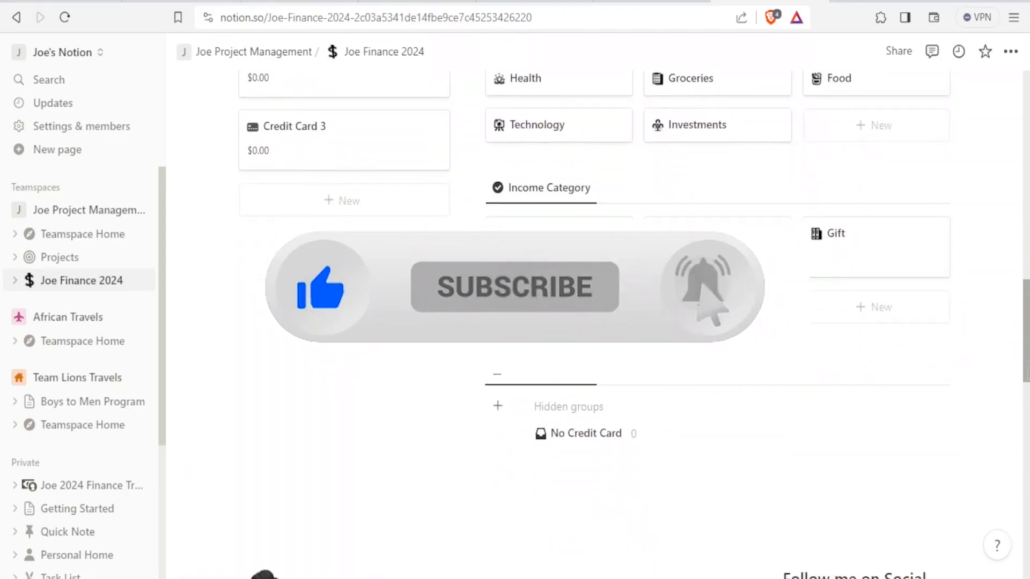